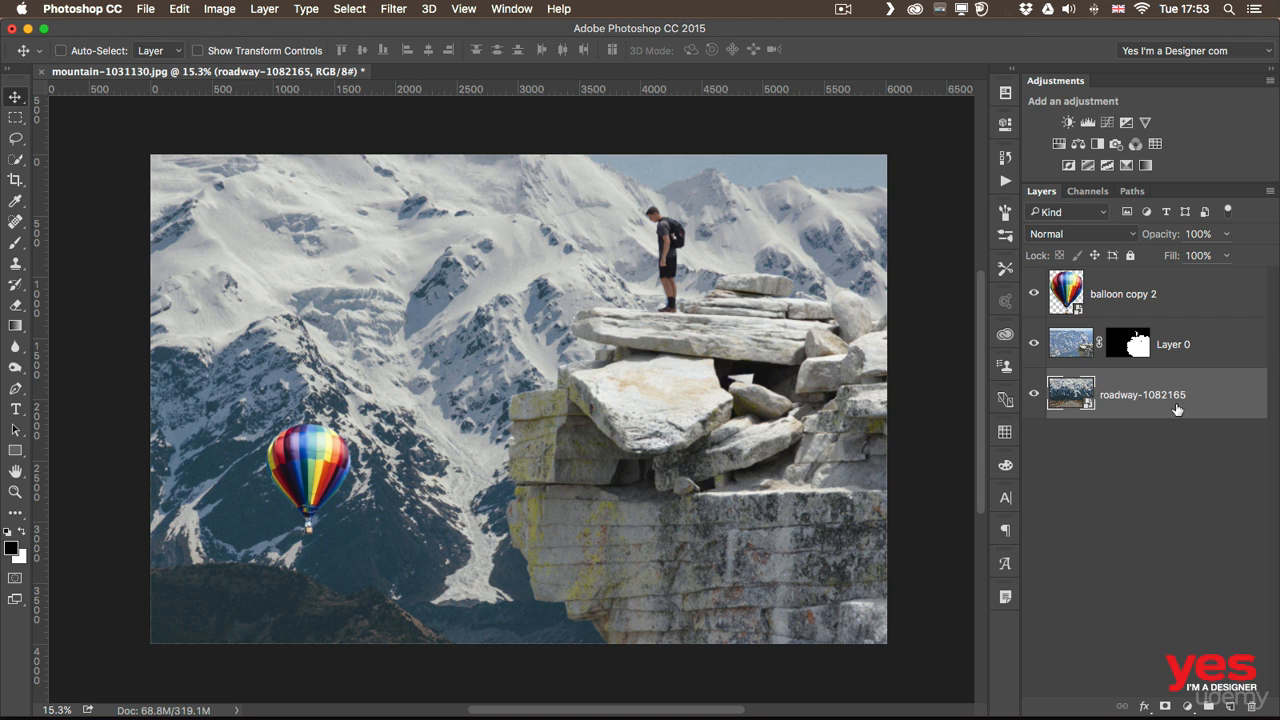
# Step: Compare the composite with and without Layer 0's mask, then with the roadway-1082165 and balloon copy 2 layers hidden and shown
pyautogui.click(1218, 359)
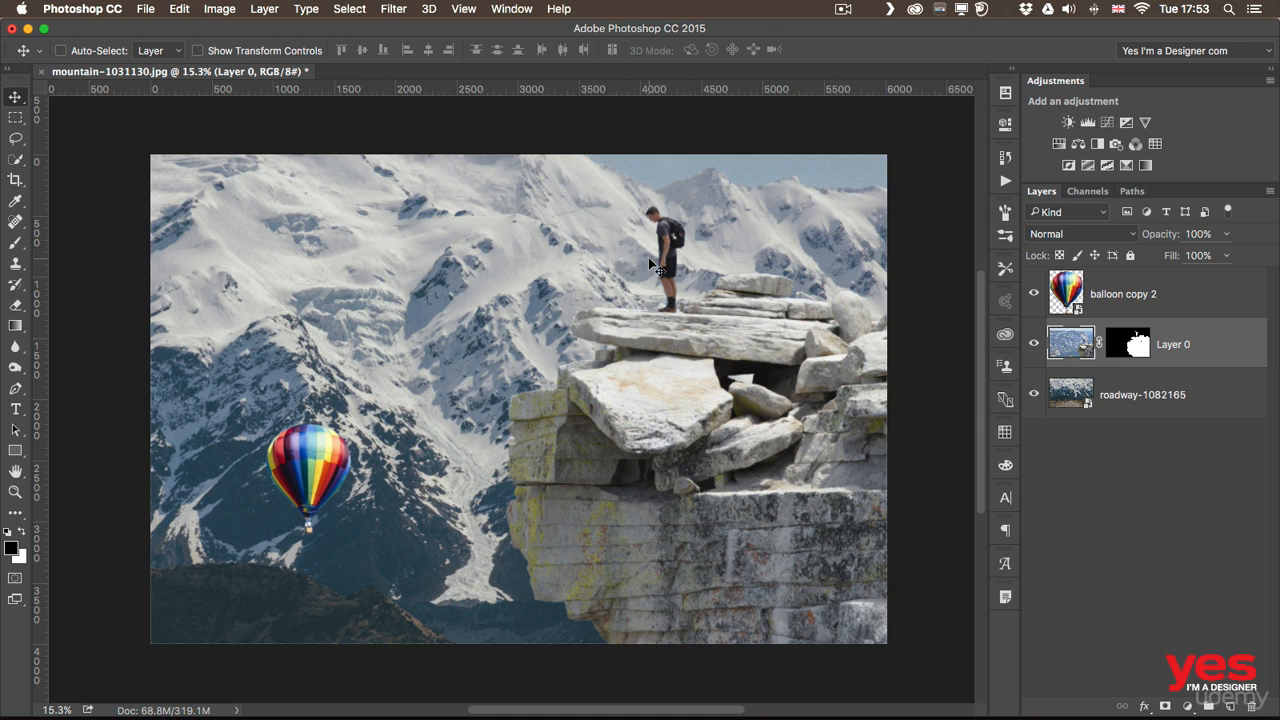
pyautogui.keyDown('shift'); pyautogui.click(1141, 345); pyautogui.keyUp('shift')
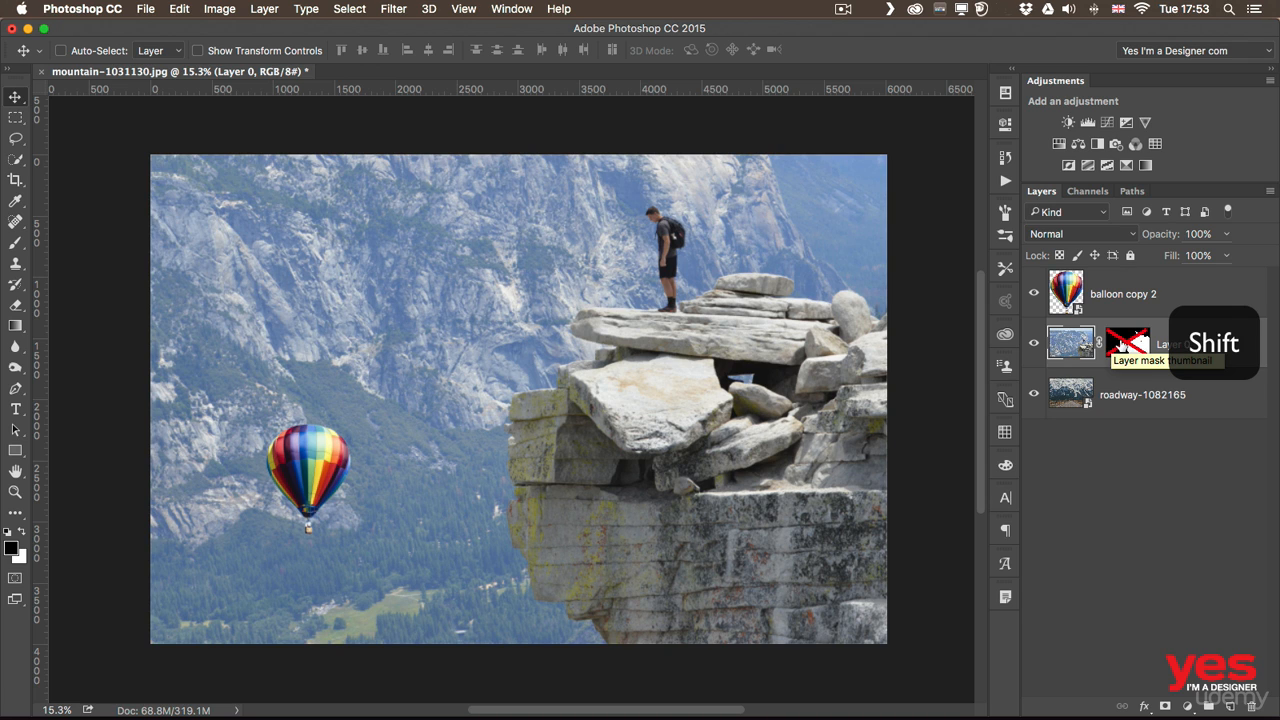
pyautogui.click(1121, 345)
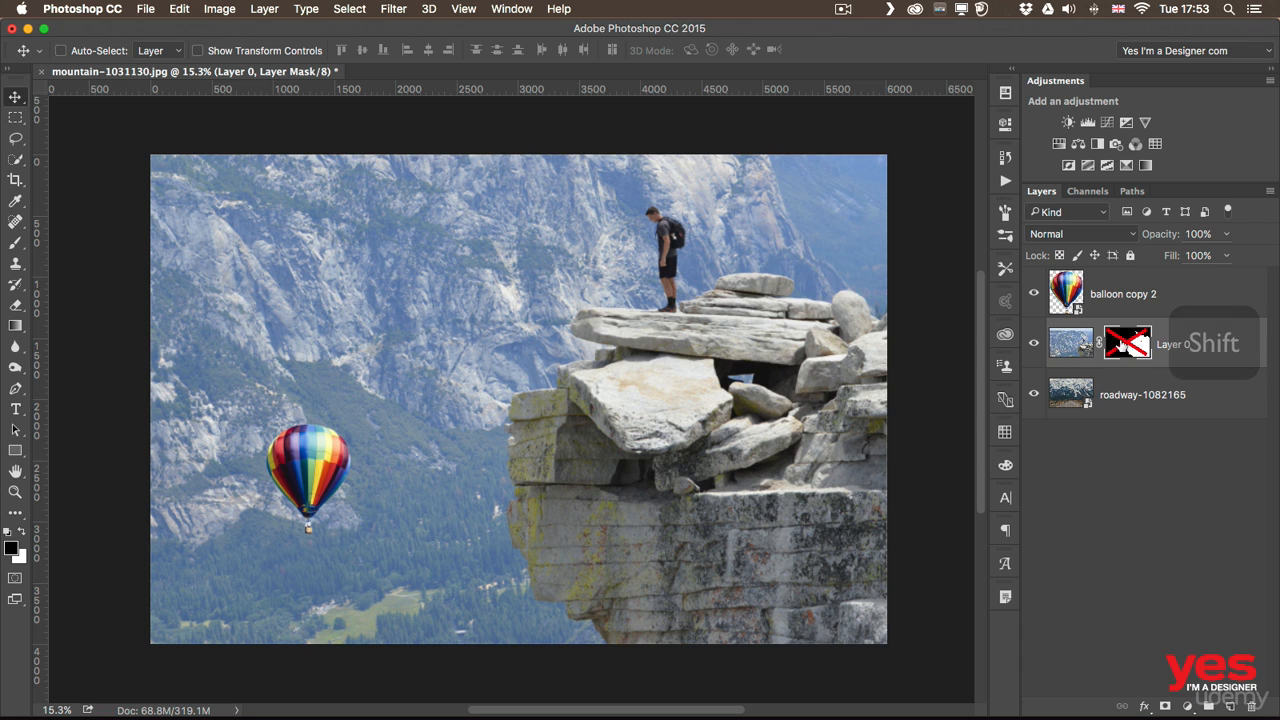
pyautogui.keyDown('shift'); pyautogui.click(1121, 345); pyautogui.keyUp('shift')
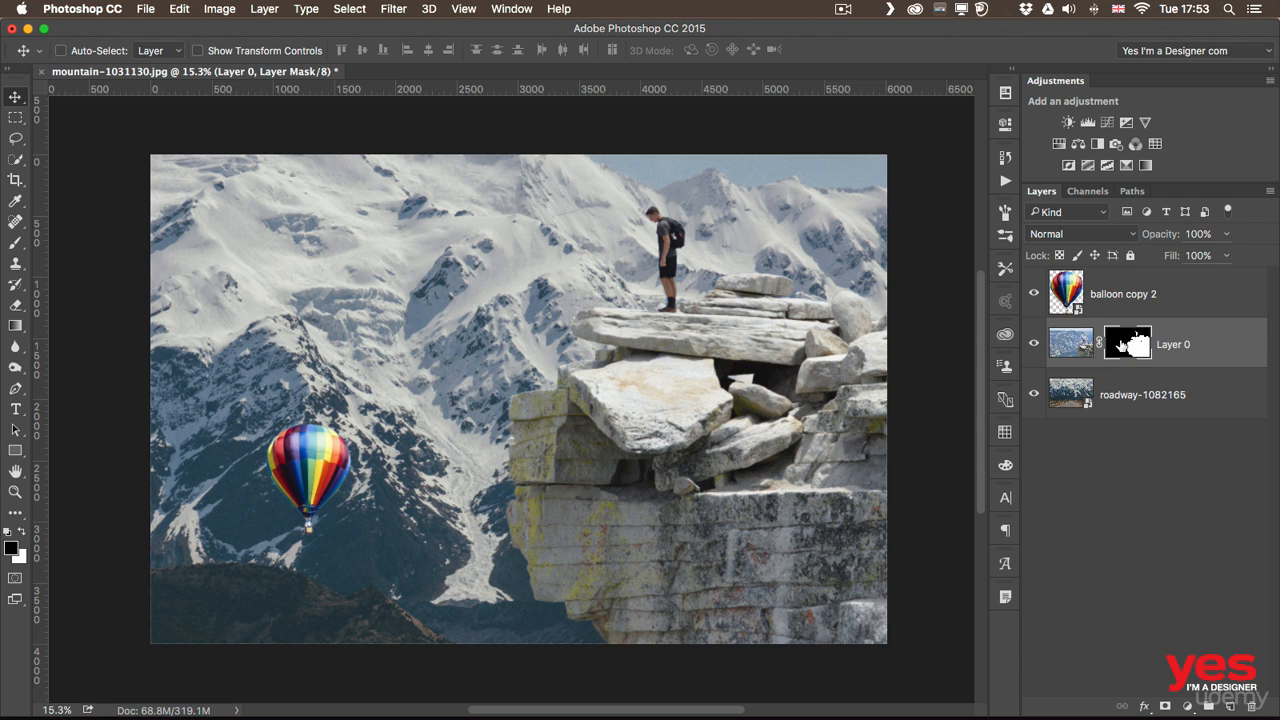
pyautogui.click(1035, 398)
pyautogui.click(1035, 398)
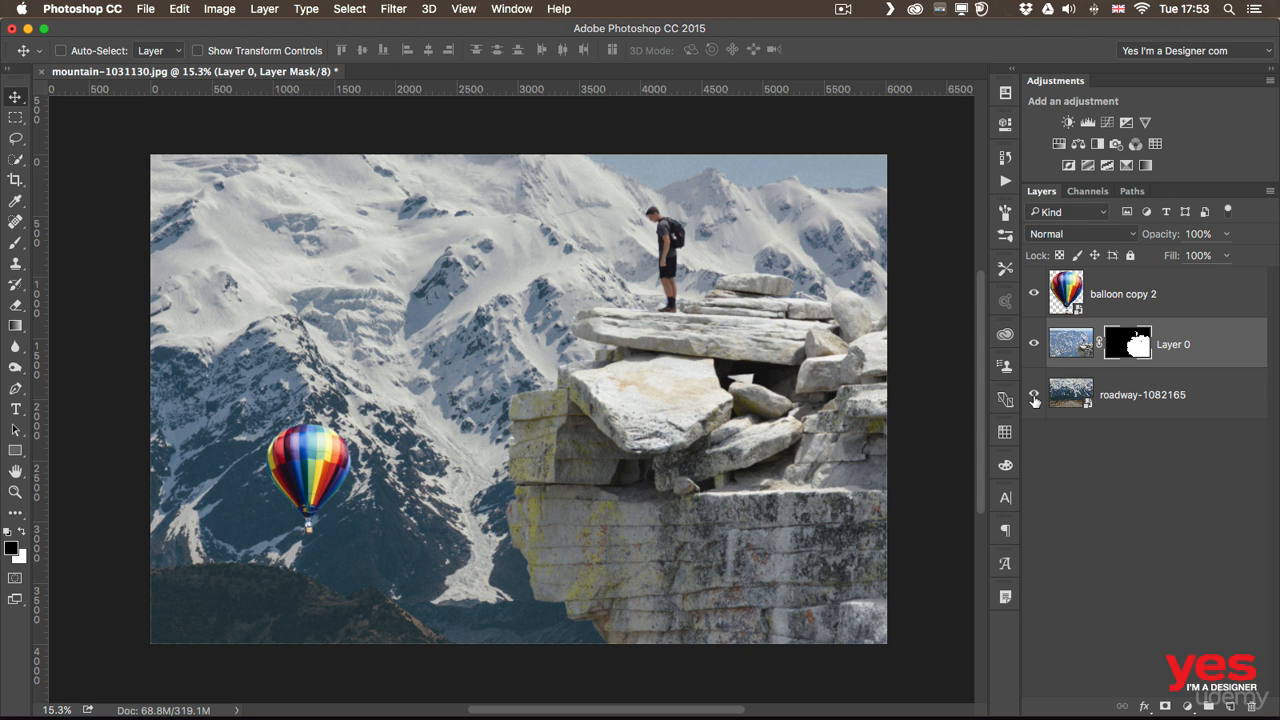
pyautogui.click(1034, 294)
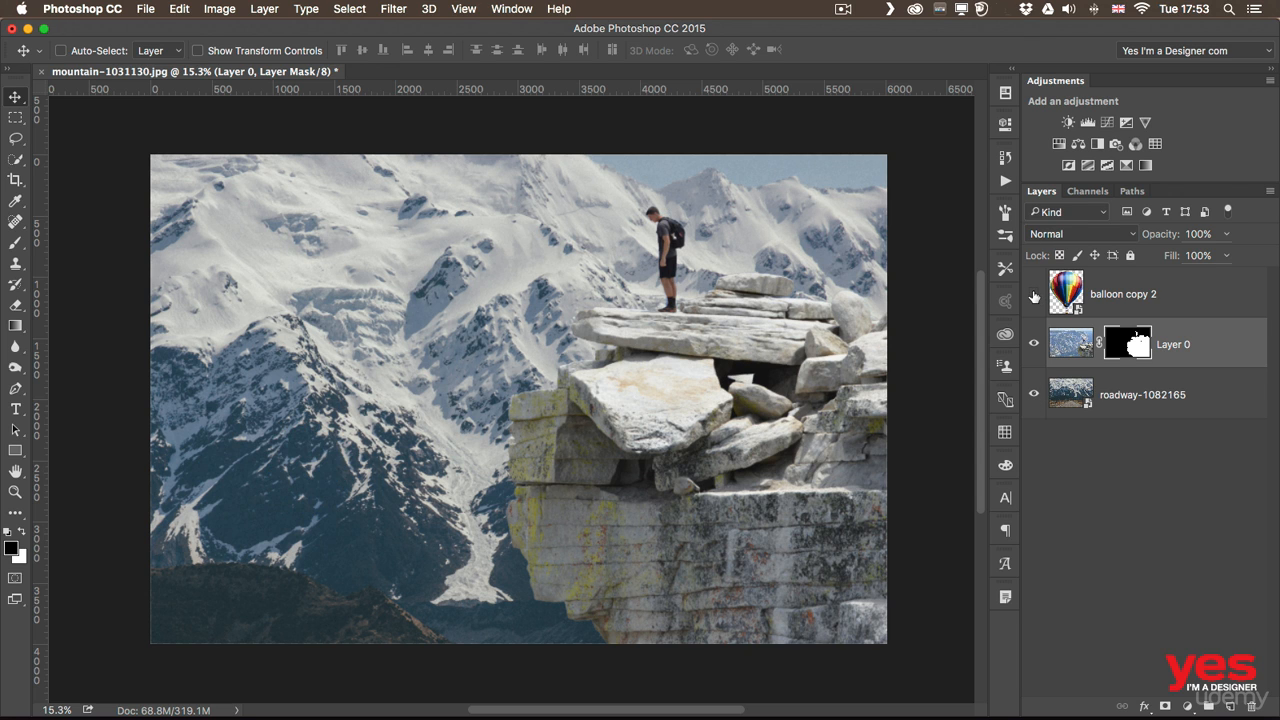
pyautogui.click(1034, 294)
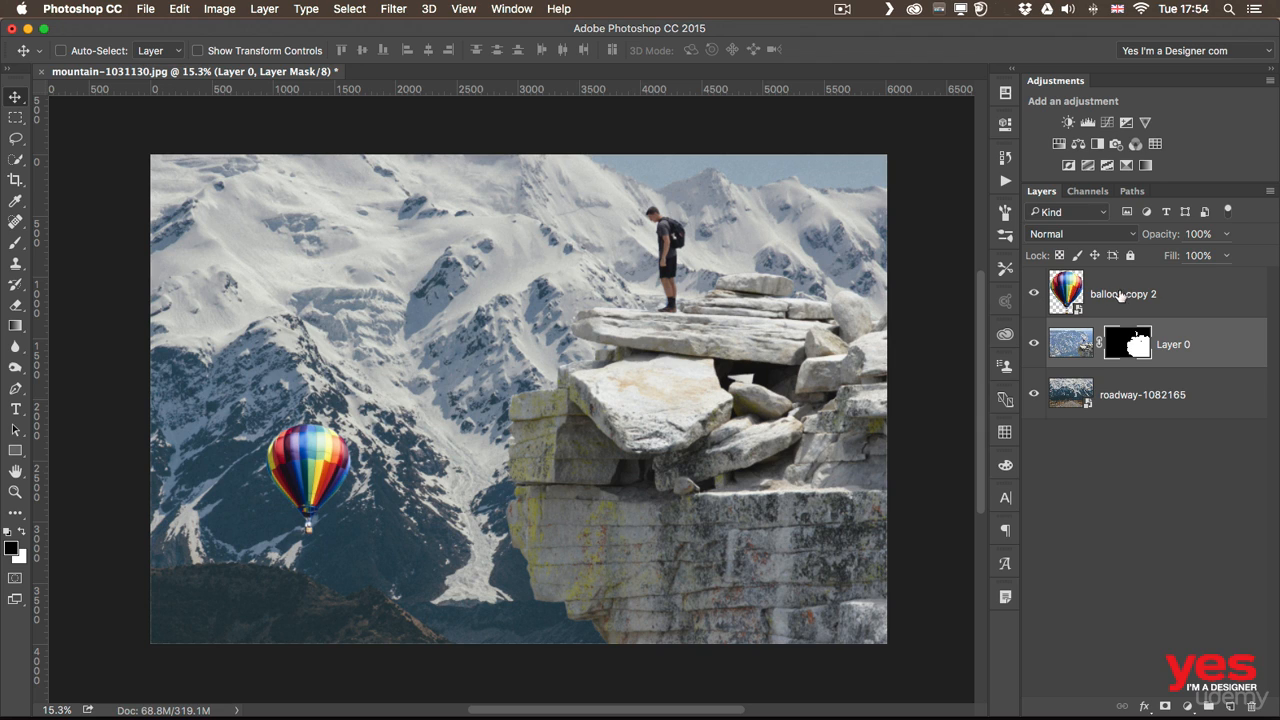
# Step: Convert the masked Layer 0 into a Smart Object
pyautogui.rightClick(1206, 344)
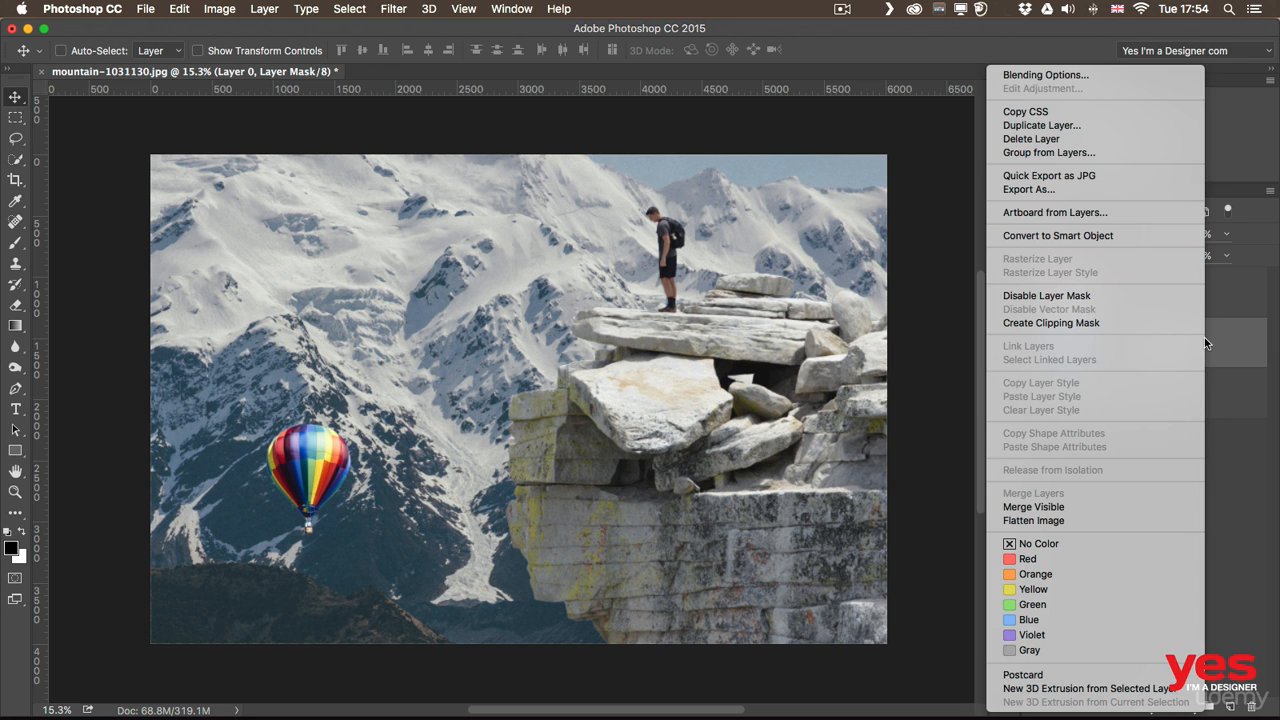
pyautogui.click(1090, 236)
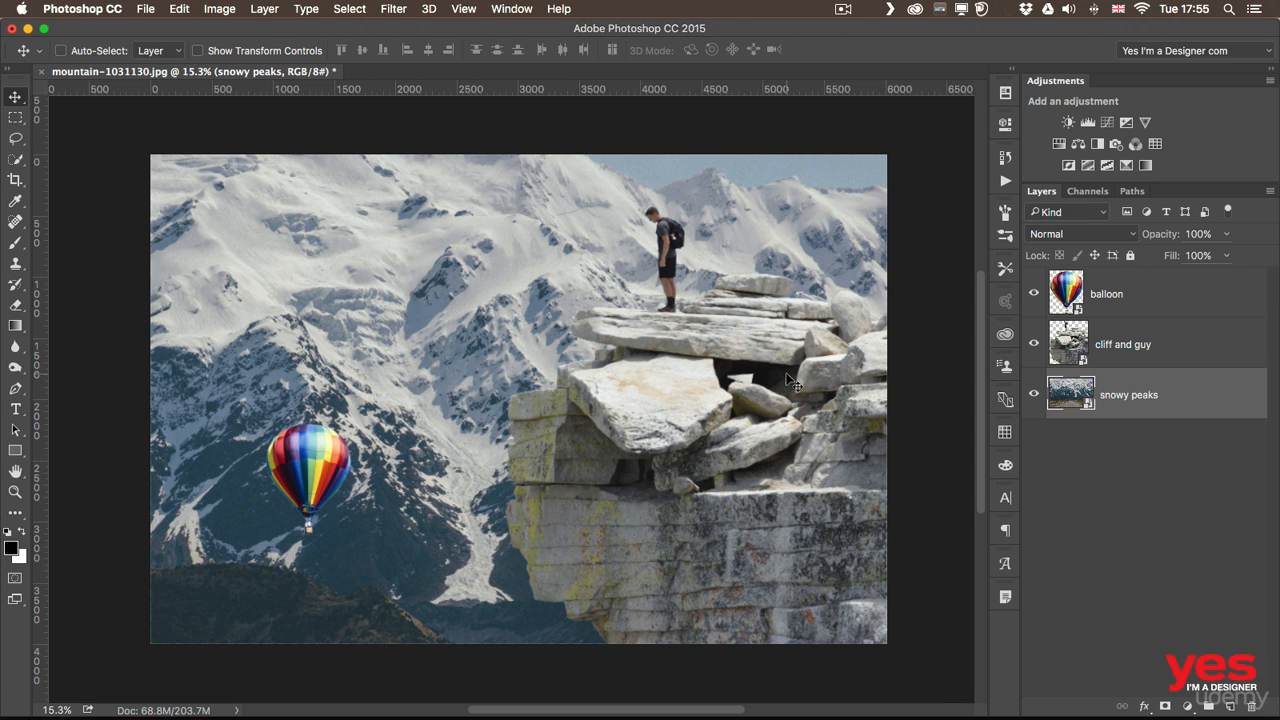
# Step: Add a Levels adjustment above the snowy peaks layer with black input 27 and white input 225, and compare it on and off
pyautogui.click(1087, 123)
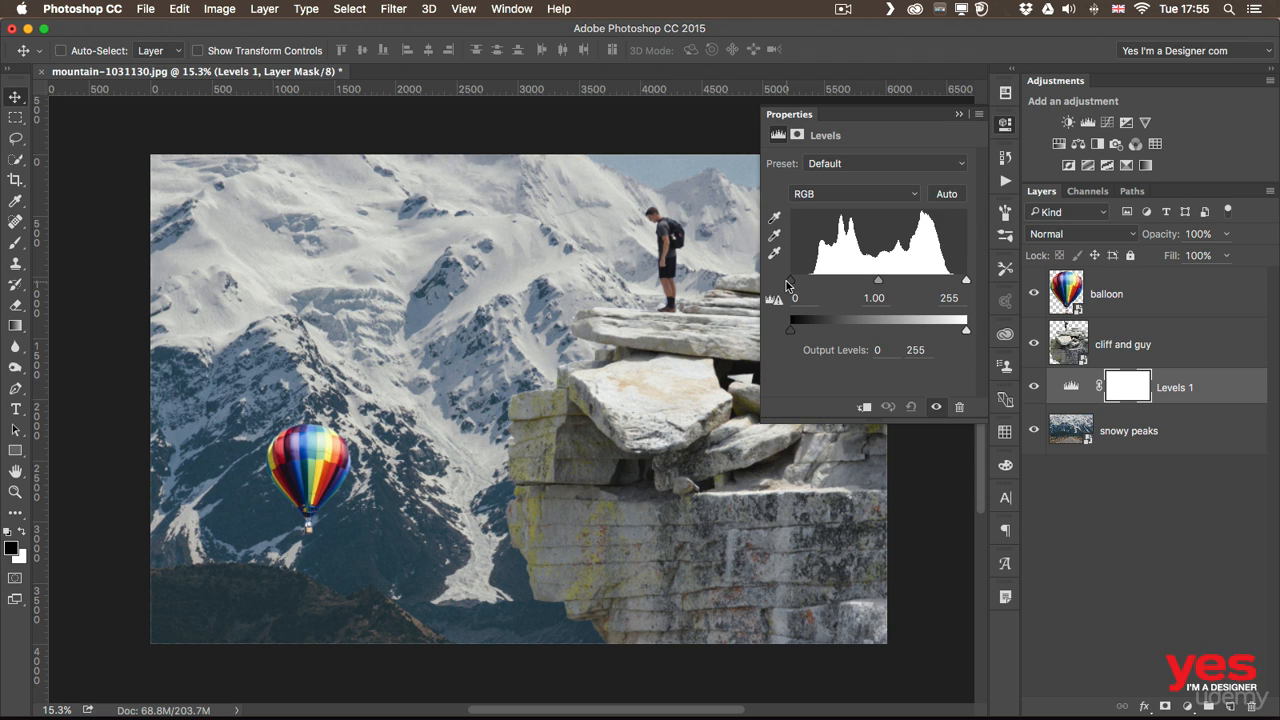
pyautogui.moveTo(787, 285); pyautogui.dragTo(806, 285)
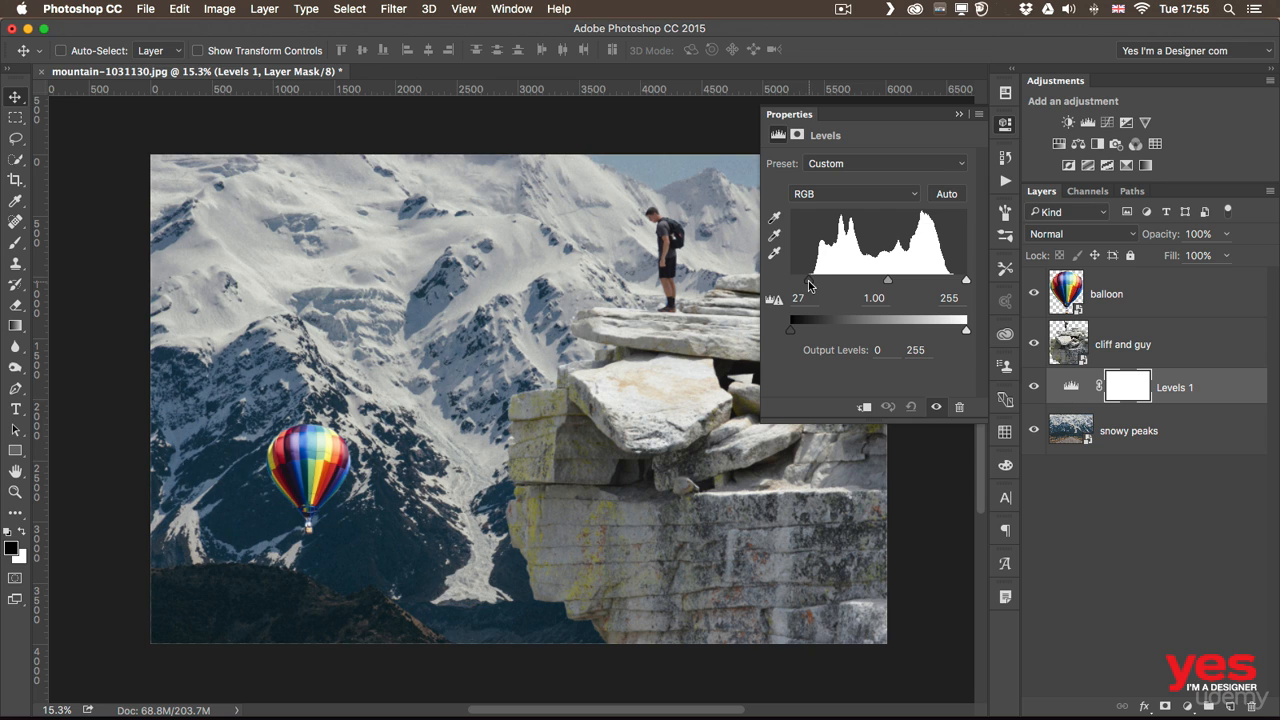
pyautogui.moveTo(966, 280); pyautogui.dragTo(946, 285)
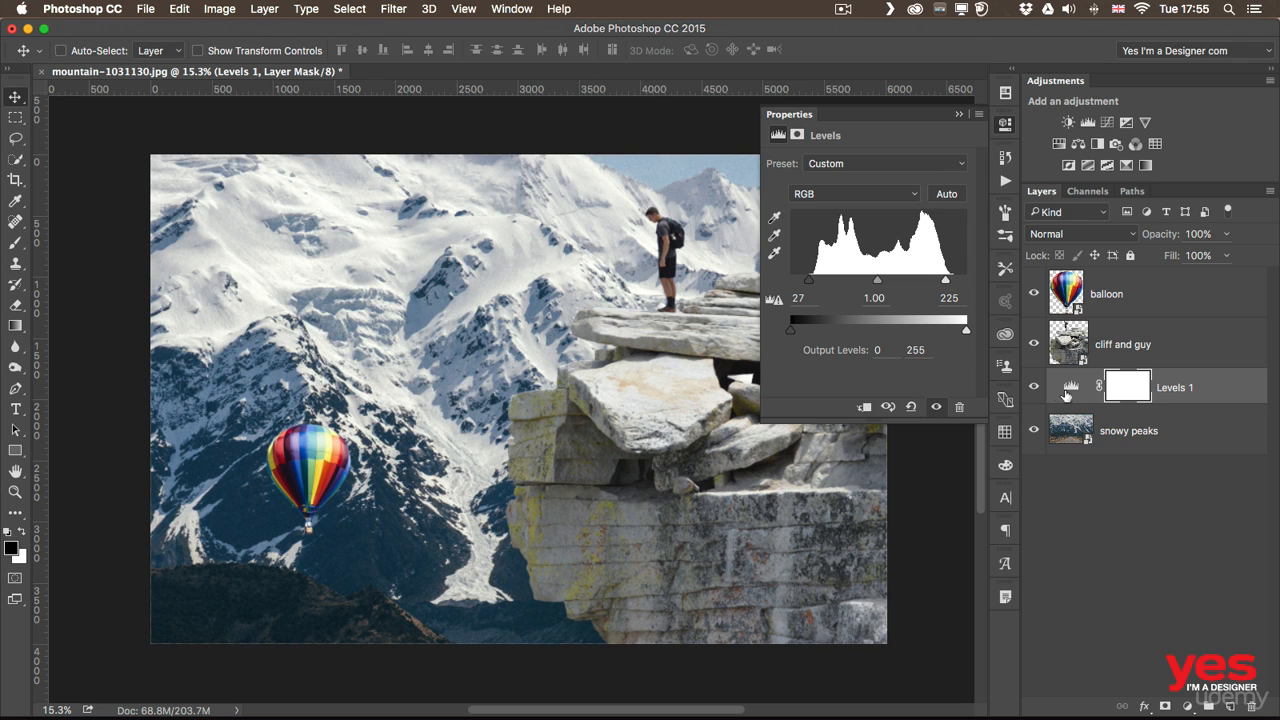
pyautogui.click(1034, 388)
pyautogui.click(1034, 388)
pyautogui.click(1034, 388)
pyautogui.click(1034, 388)
# Step: Try the Levels adjustment above the balloon layer and compare the image with and without it
pyautogui.moveTo(1208, 388); pyautogui.dragTo(1199, 287)
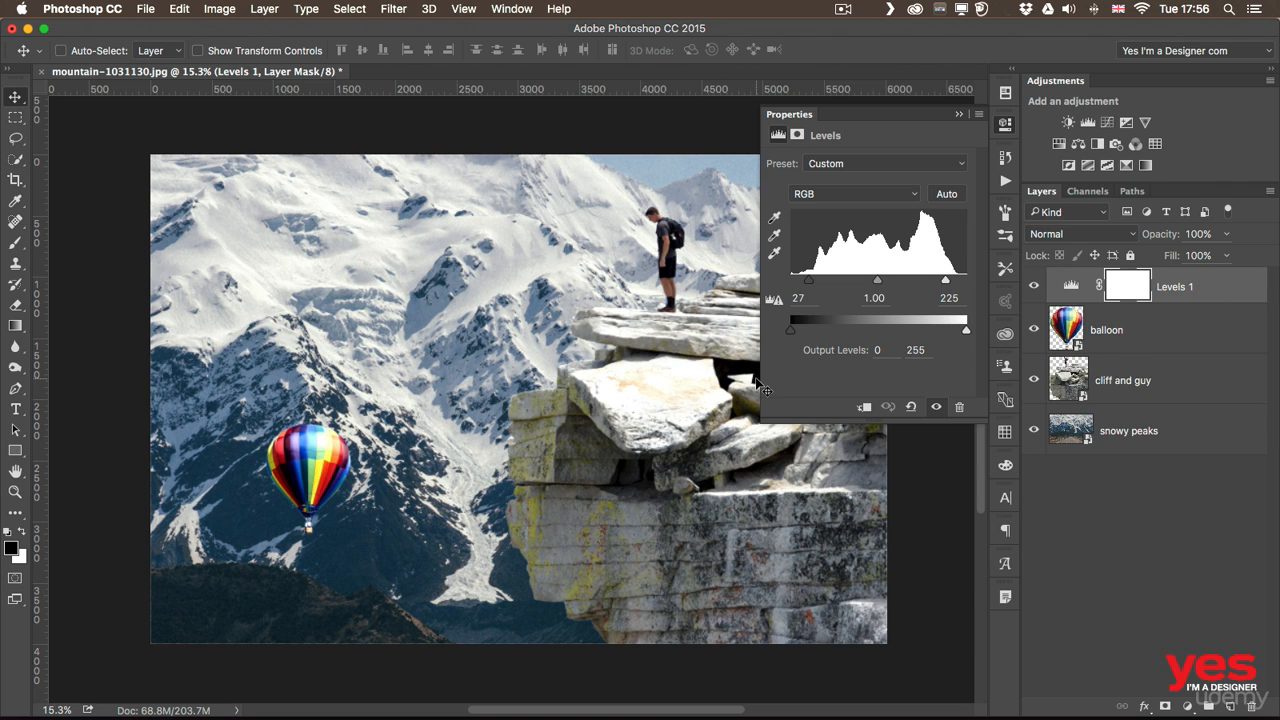
pyautogui.click(1035, 289)
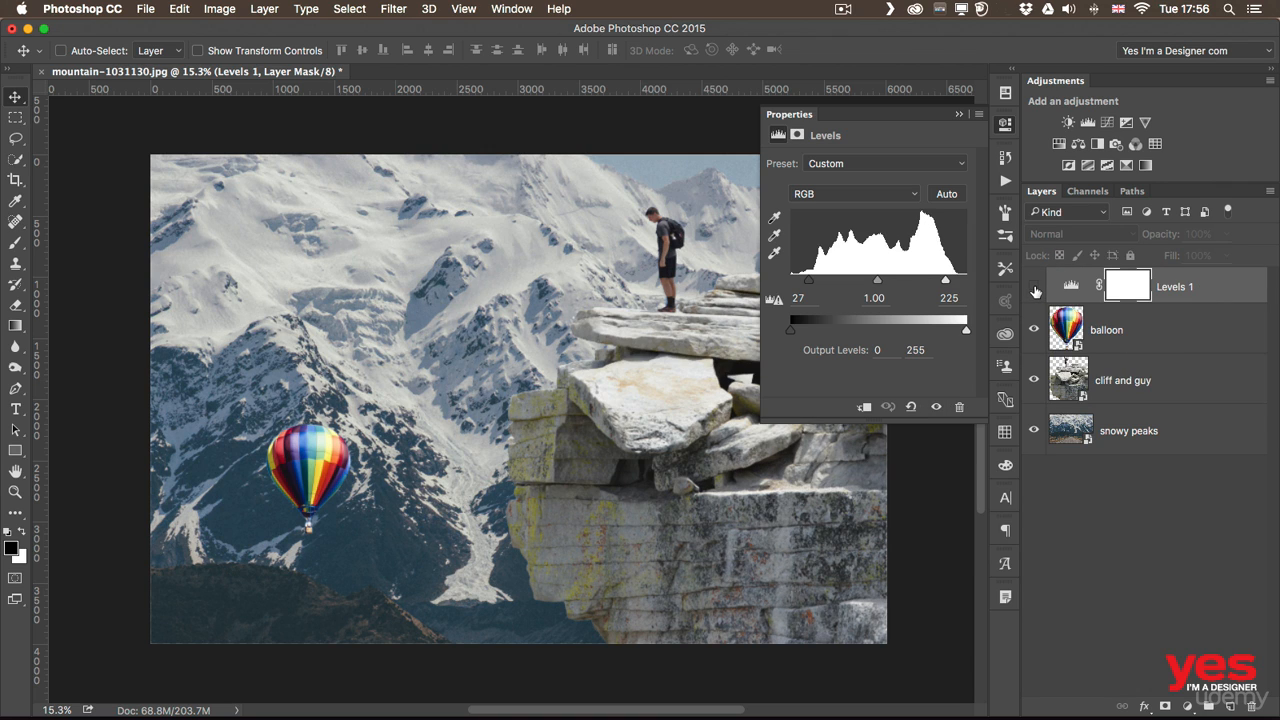
pyautogui.click(1035, 289)
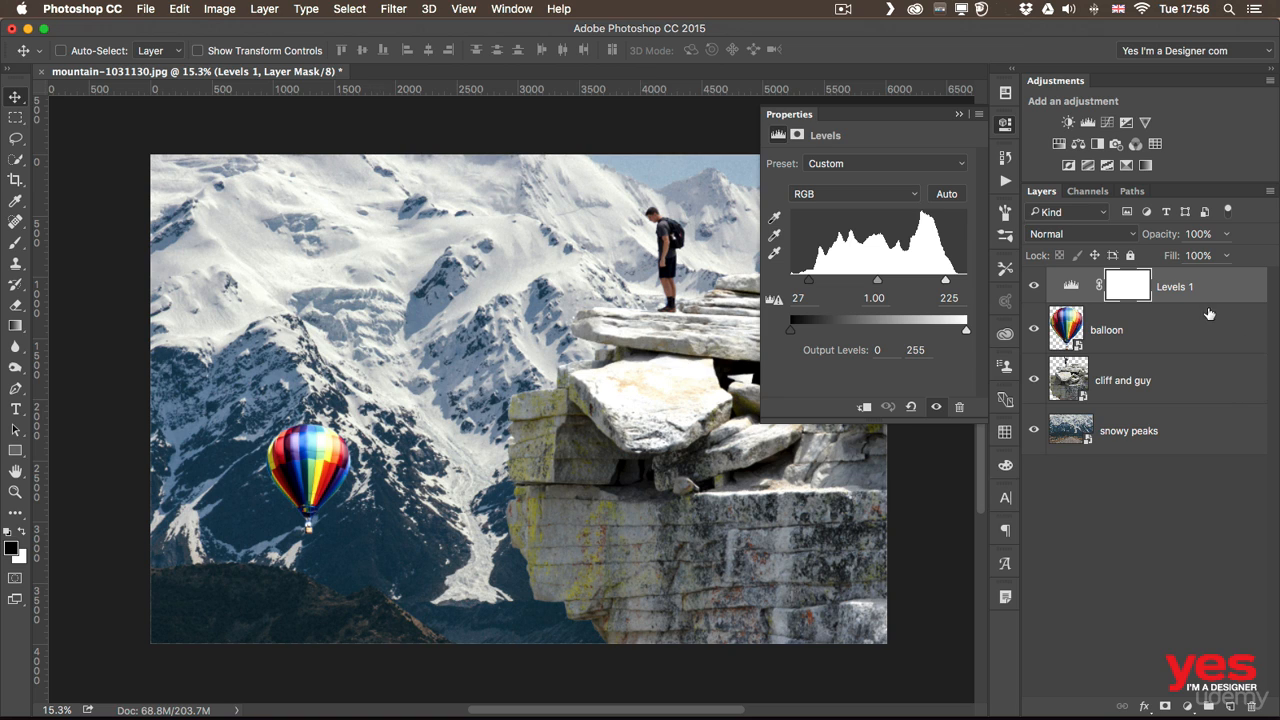
# Step: Place the Levels adjustment between the balloon and the cliff and guy layers, and compare its effect on and off
pyautogui.moveTo(1212, 298); pyautogui.dragTo(1208, 349)
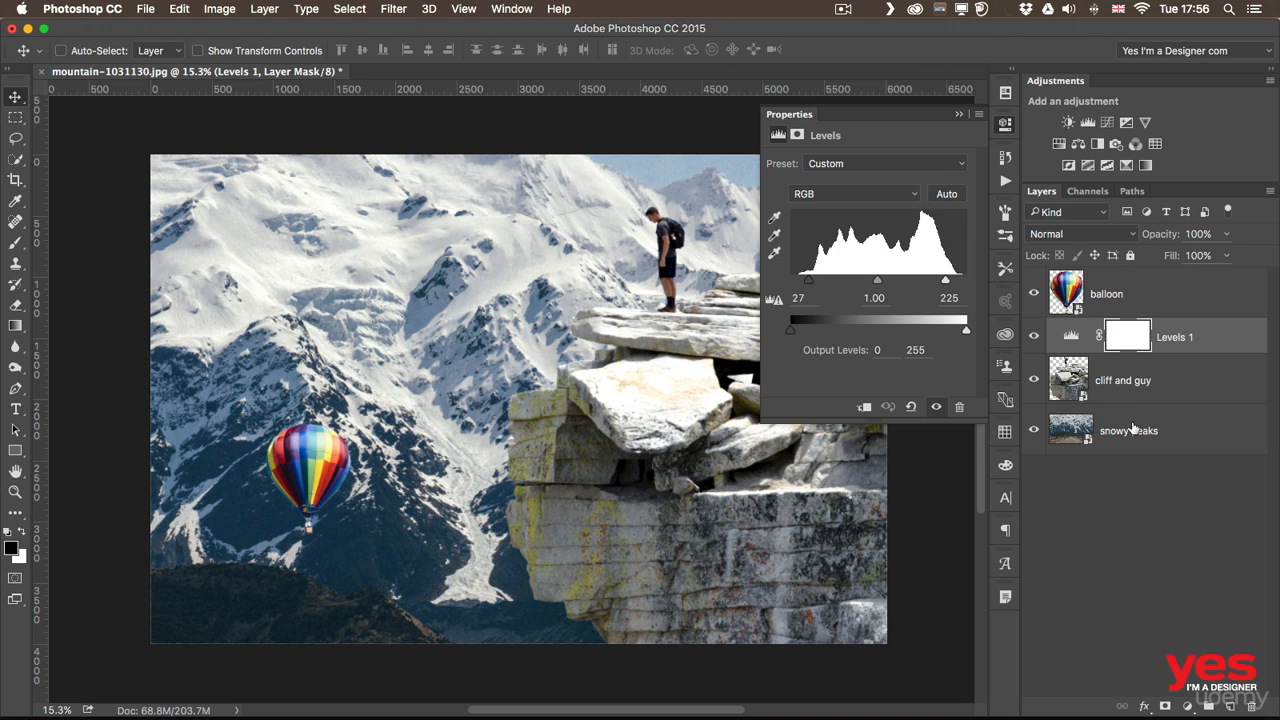
pyautogui.click(1006, 125)
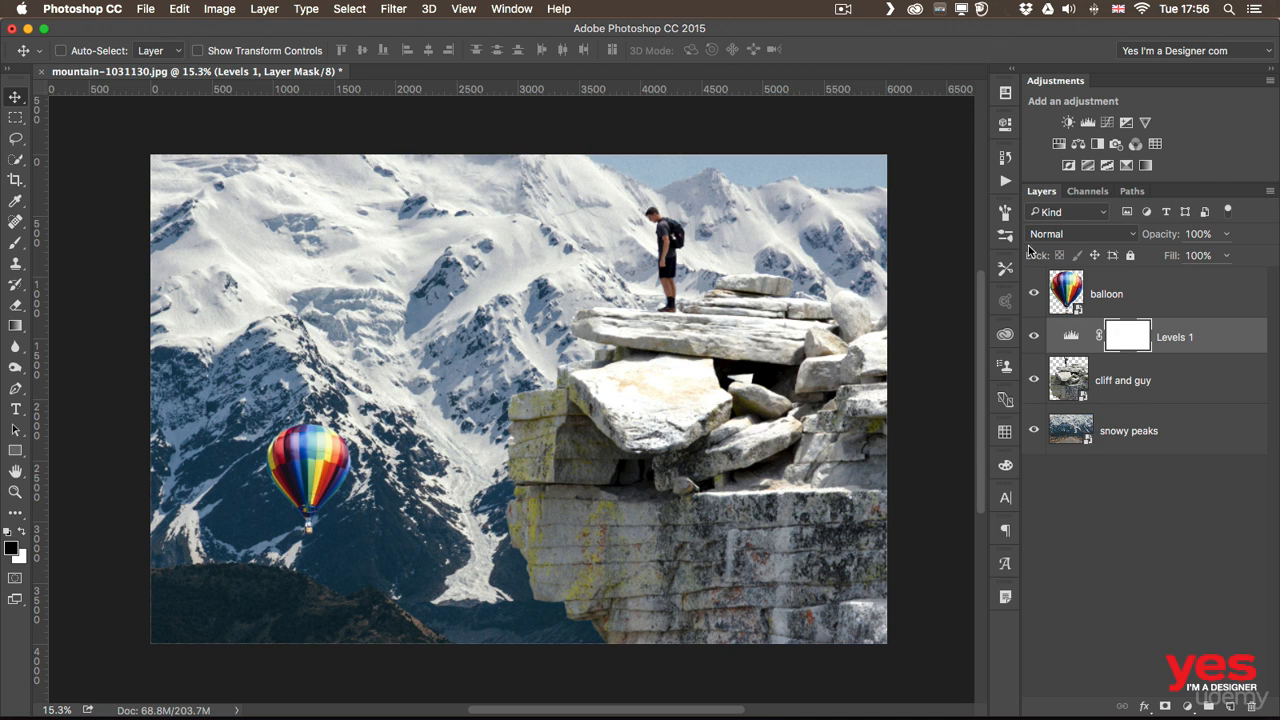
pyautogui.click(1035, 338)
pyautogui.click(1035, 338)
# Step: Add a Vibrance adjustment above Levels with vibrance +61 and saturation 0, and compare it on and off
pyautogui.click(1145, 121)
pyautogui.moveTo(884, 184); pyautogui.dragTo(925, 177)
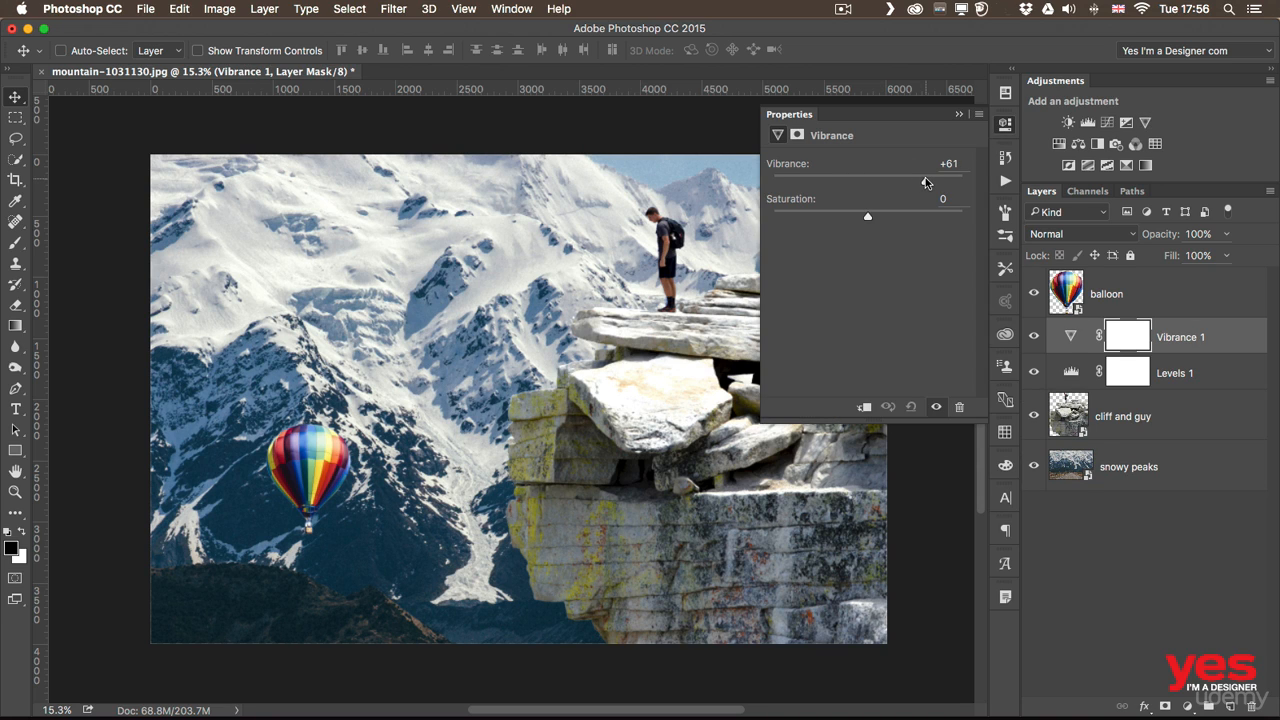
pyautogui.moveTo(883, 215); pyautogui.dragTo(869, 214)
pyautogui.click(1004, 126)
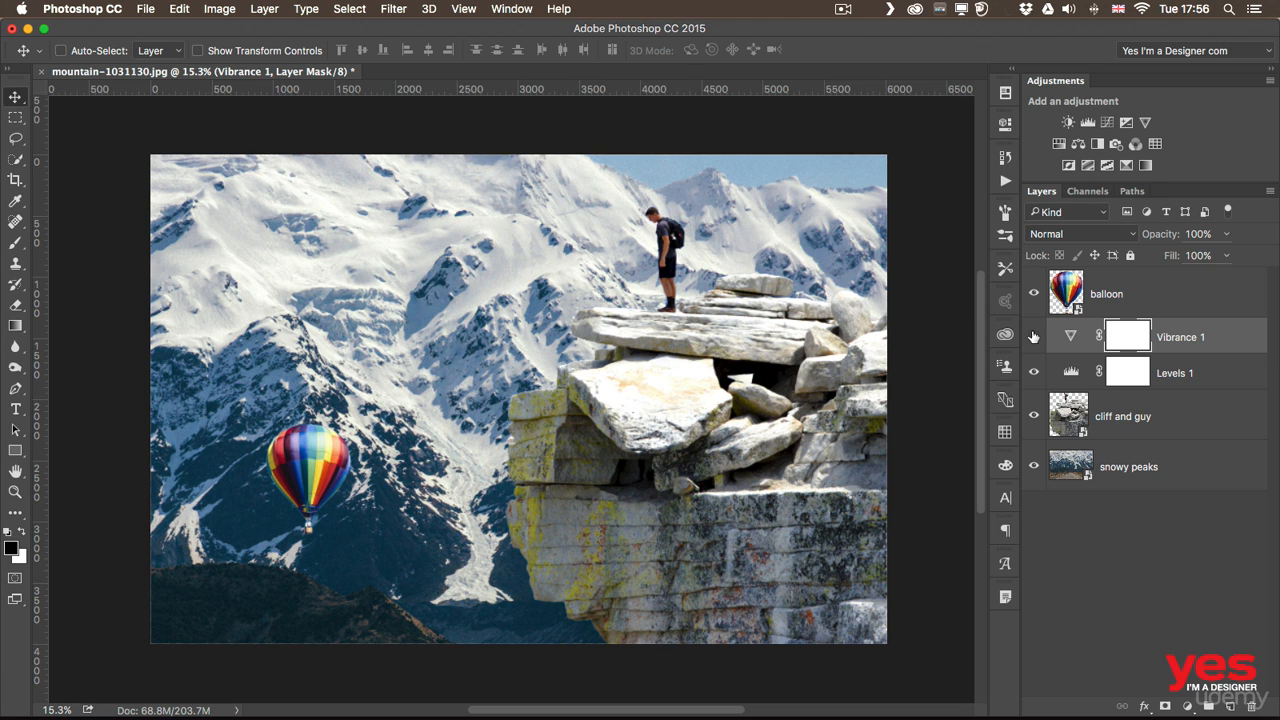
pyautogui.click(1033, 337)
pyautogui.click(1033, 337)
pyautogui.click(1033, 337)
pyautogui.click(1033, 338)
pyautogui.click(1033, 340)
# Step: Add a Curves adjustment darkening the midtones from input 134 to output 114, and move it above the balloon layer
pyautogui.click(1109, 126)
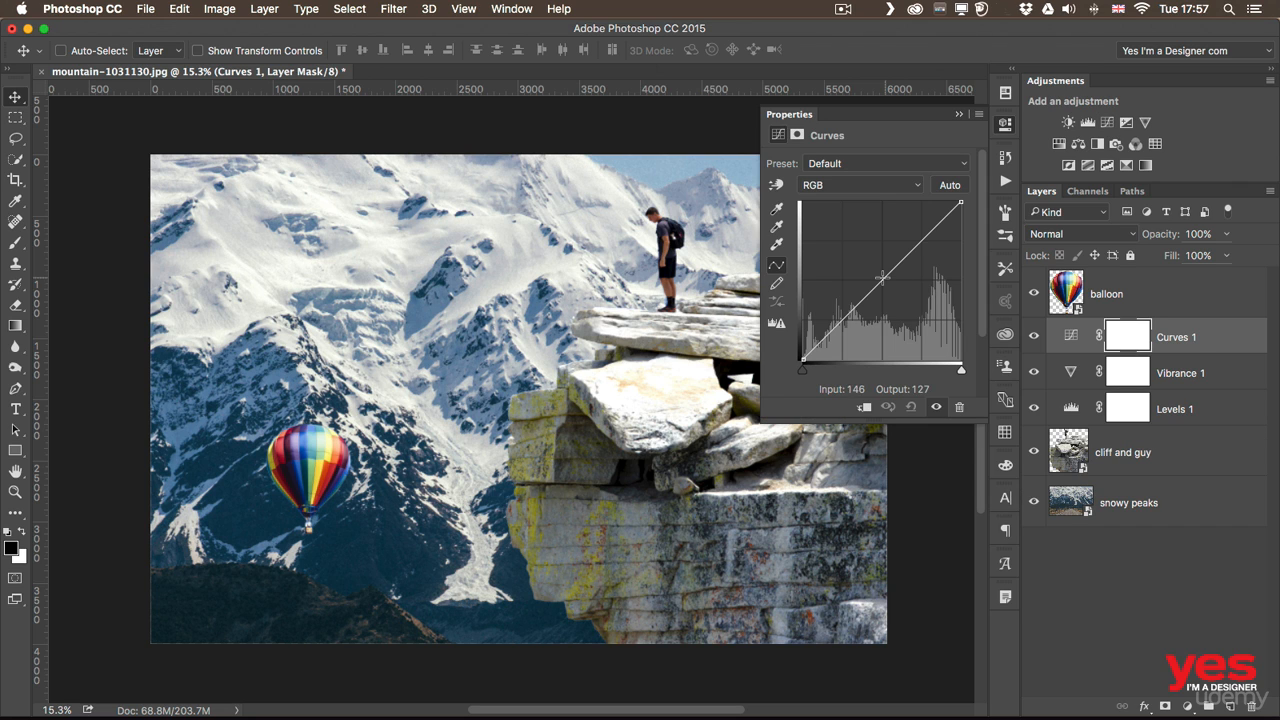
pyautogui.moveTo(881, 279); pyautogui.dragTo(886, 289)
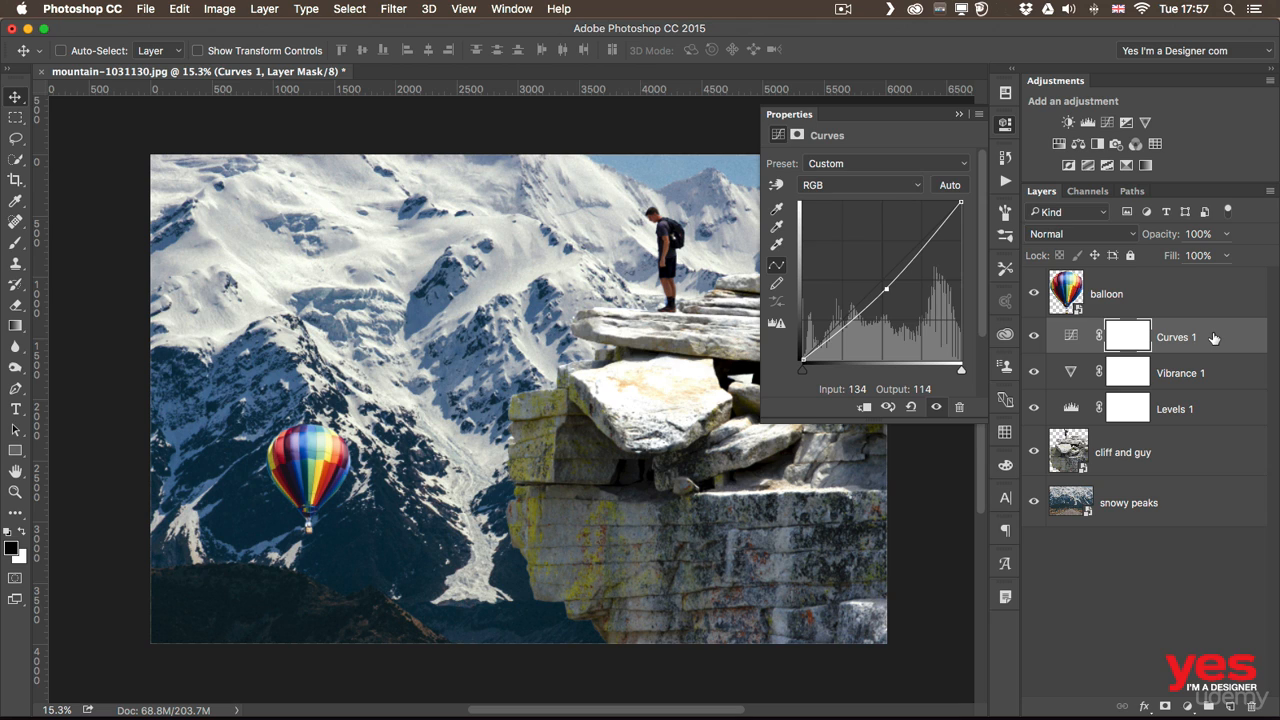
pyautogui.moveTo(1213, 338); pyautogui.dragTo(1205, 285)
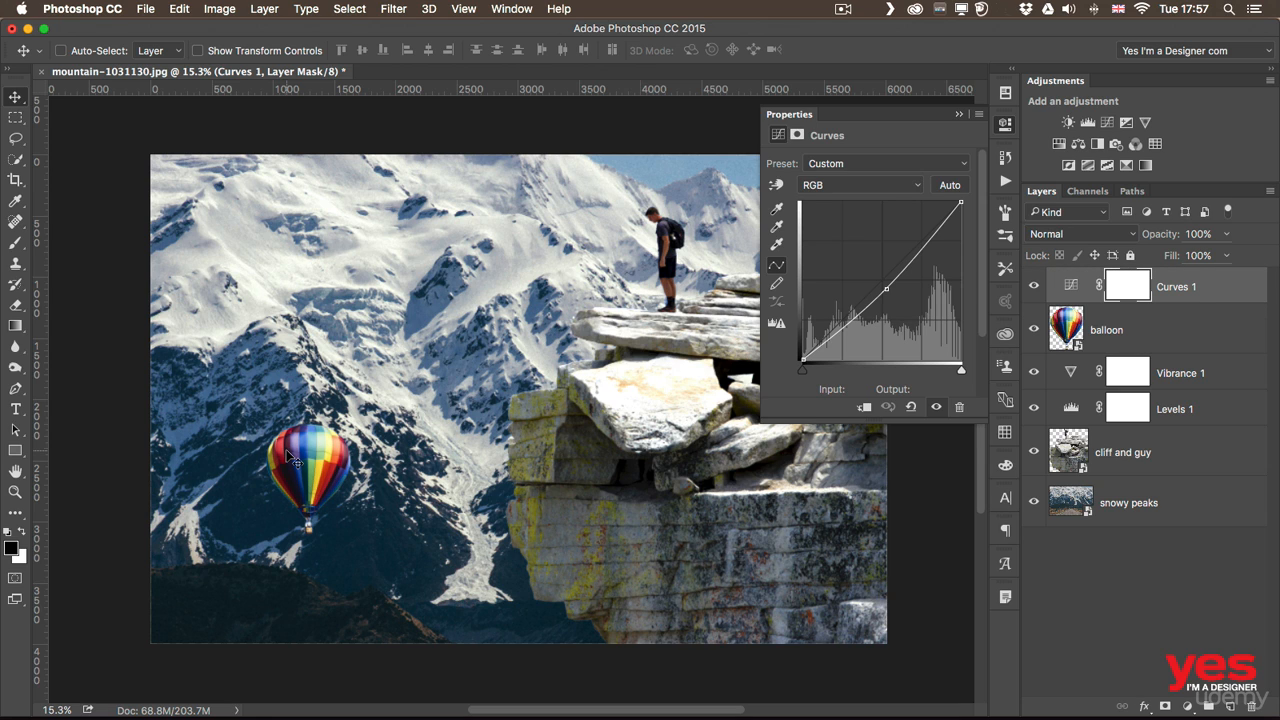
pyautogui.click(1032, 287)
pyautogui.click(1032, 287)
pyautogui.click(1032, 287)
pyautogui.click(1032, 287)
pyautogui.click(1008, 125)
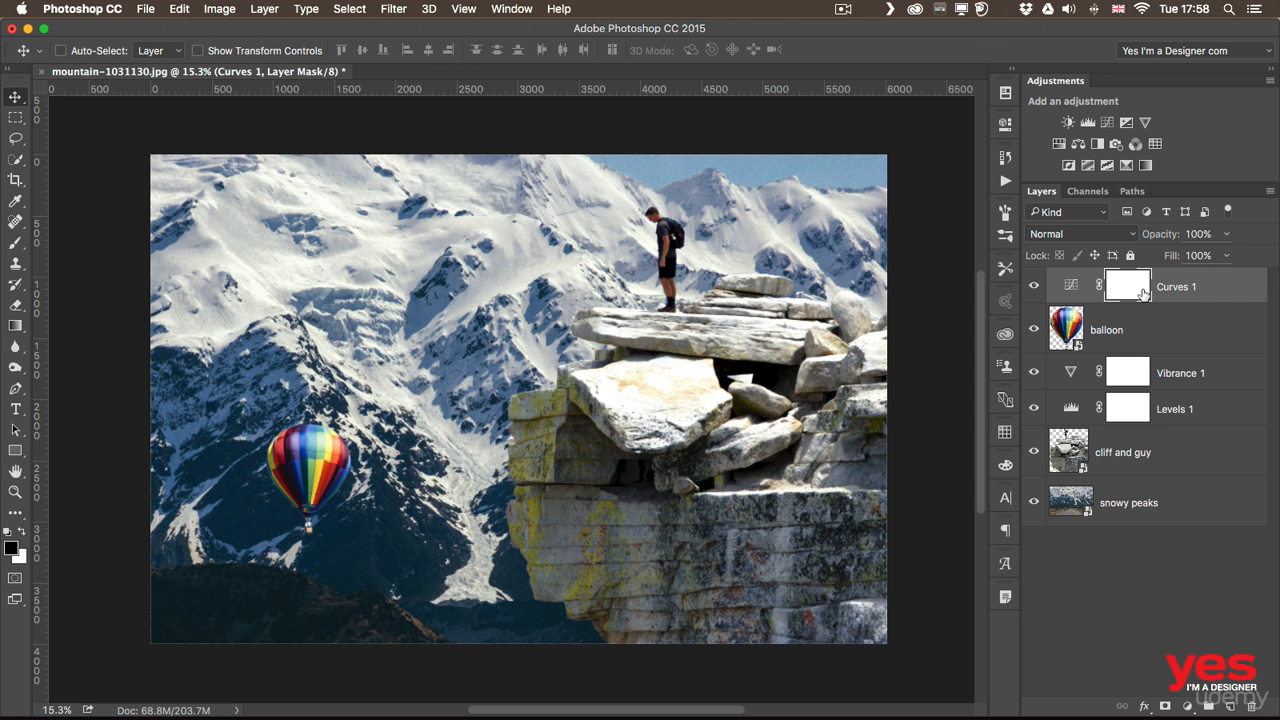
# Step: Move the snowy peaks layer to the top of the layer stack and return it to the bottom
pyautogui.moveTo(1143, 505); pyautogui.dragTo(1130, 281)
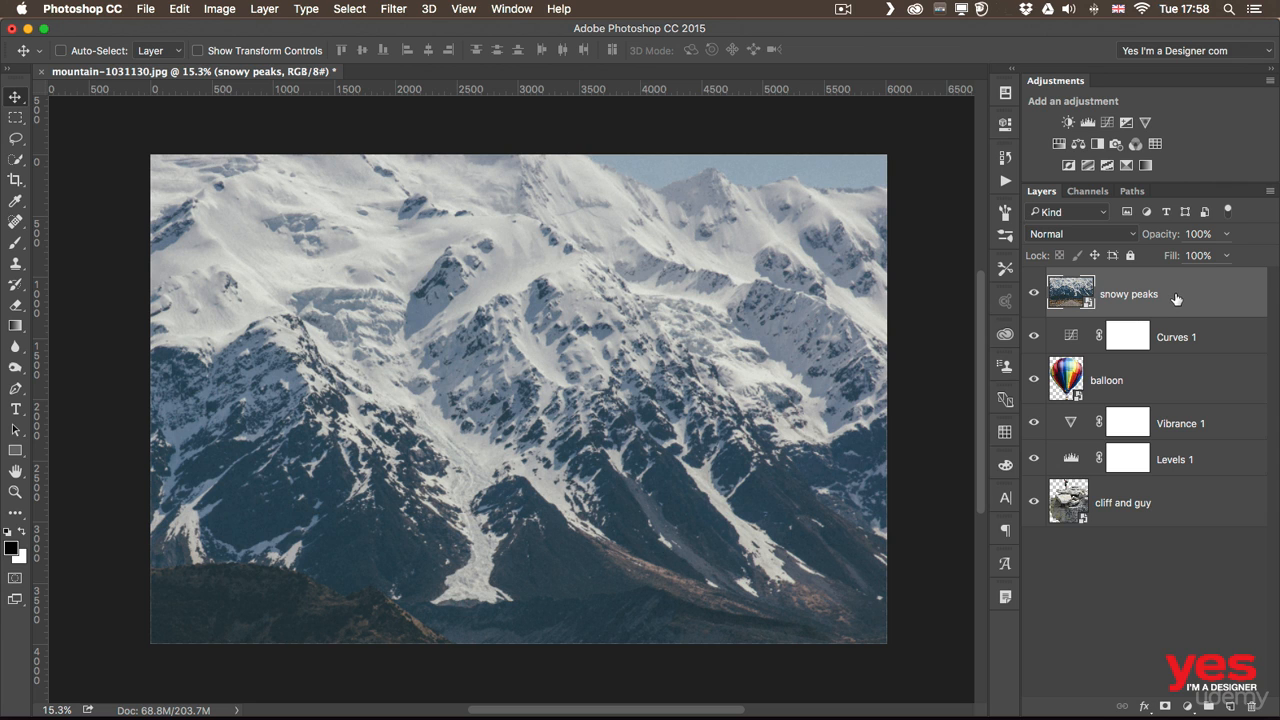
pyautogui.moveTo(1182, 294); pyautogui.dragTo(1186, 545)
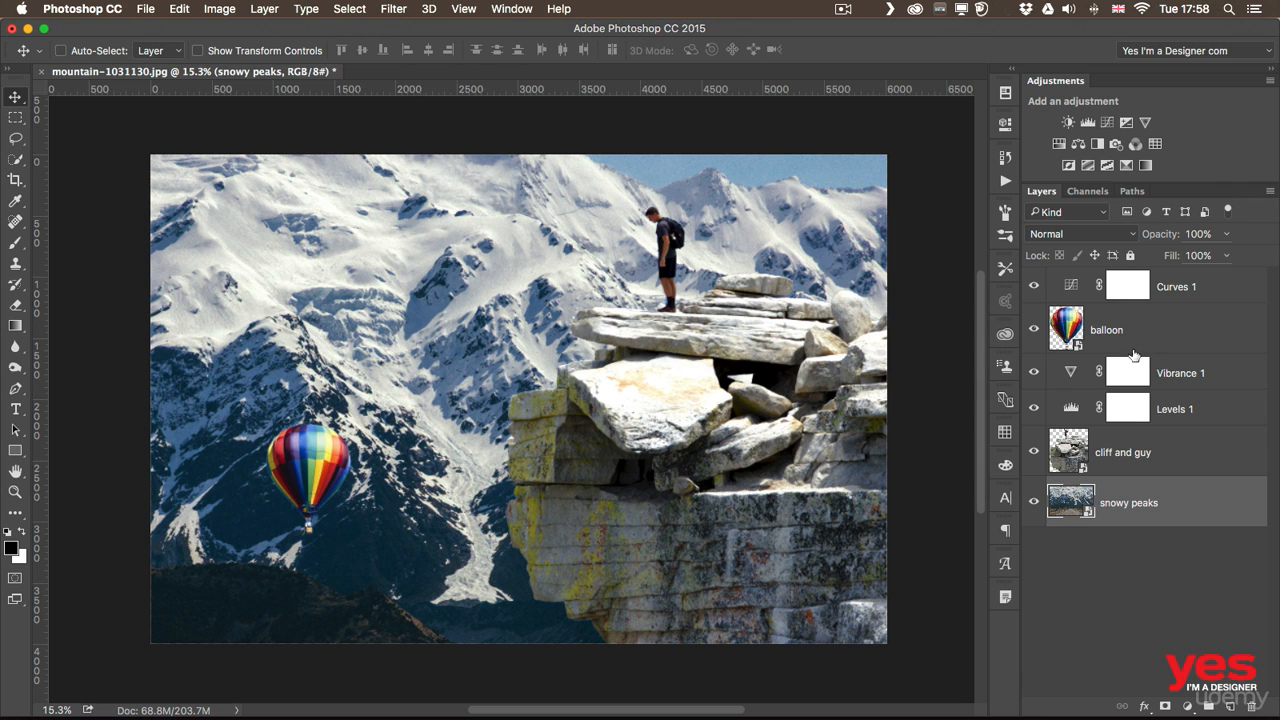
# Step: Clip the Curves adjustment to the balloon layer and compare the balloon with the adjustment hidden and shown
pyautogui.press('alt')
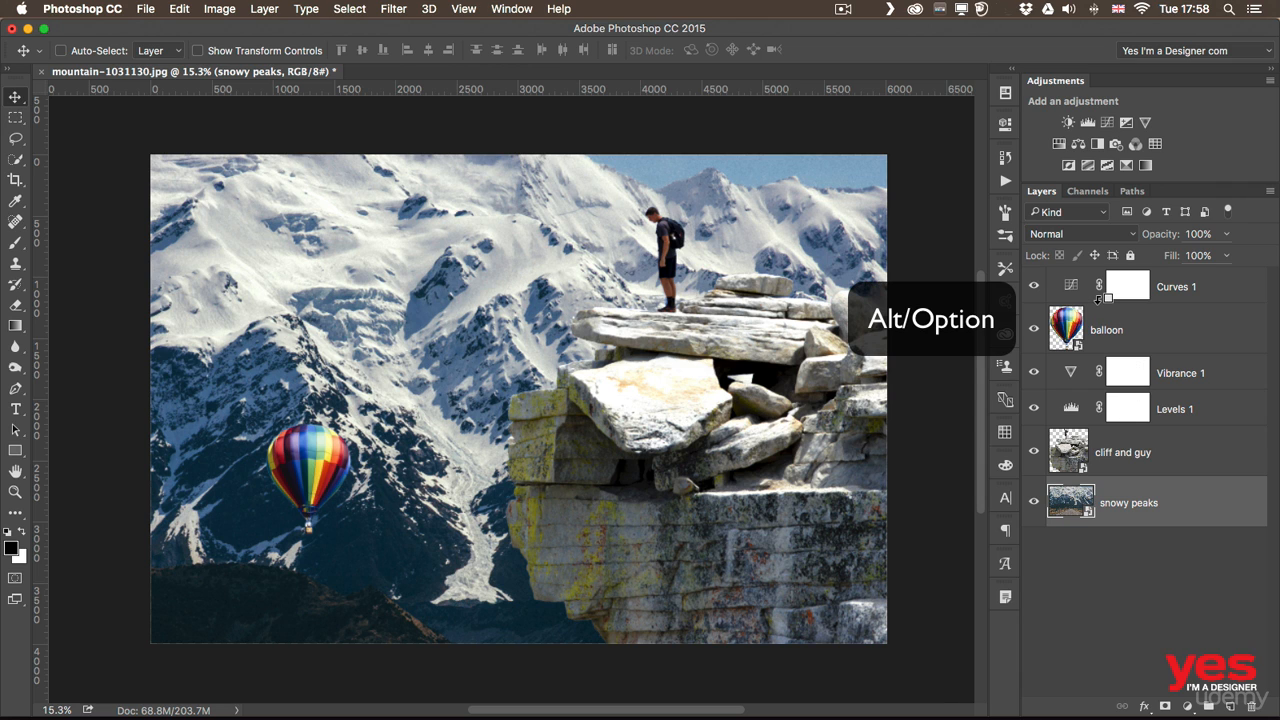
pyautogui.keyDown('alt'); pyautogui.click(1099, 298); pyautogui.keyUp('alt')
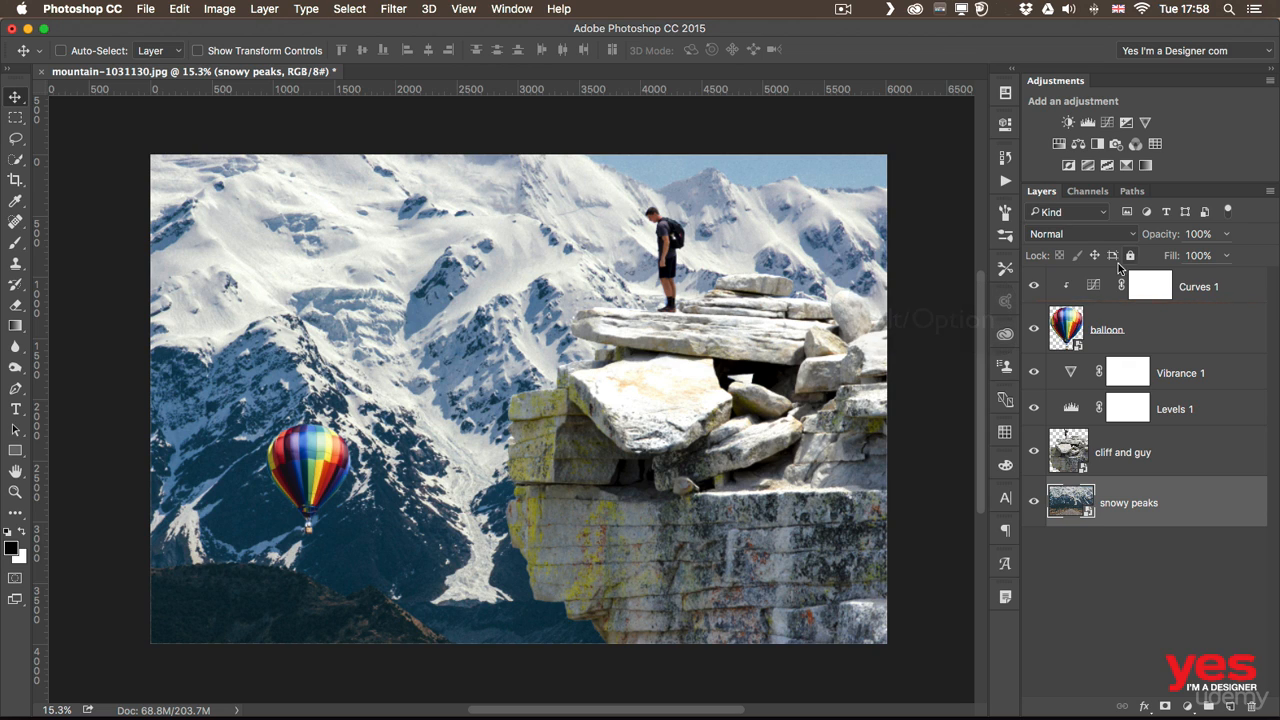
pyautogui.click(1033, 287)
pyautogui.click(1033, 287)
pyautogui.click(1032, 288)
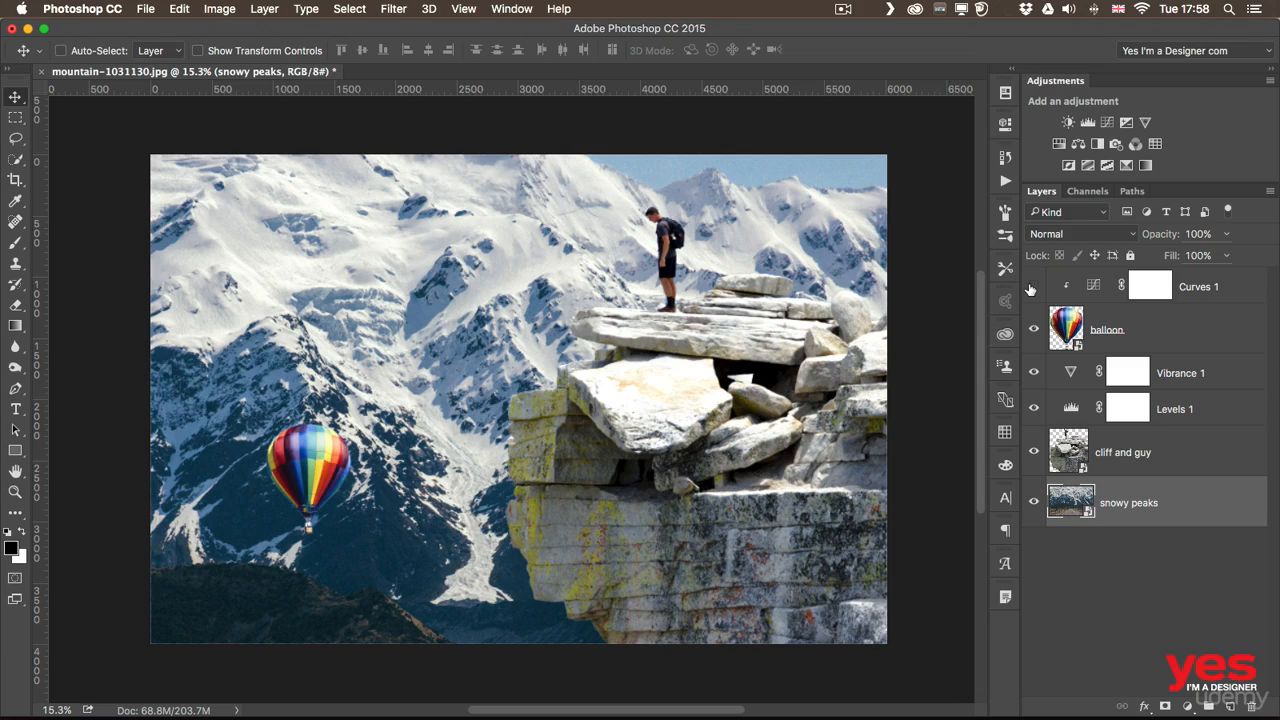
pyautogui.click(1032, 288)
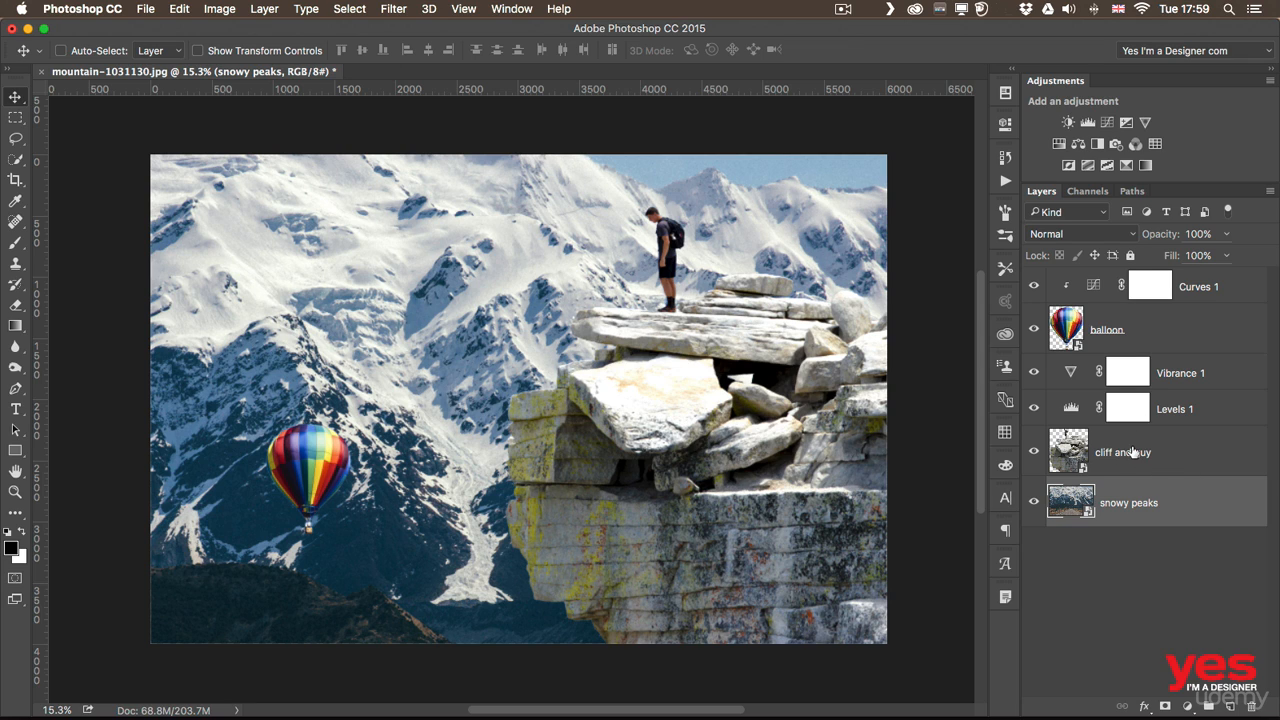
# Step: Duplicate the Curves adjustment above the cliff and guy layer, clip the copy to that layer, and compare it on and off
pyautogui.click(1233, 296)
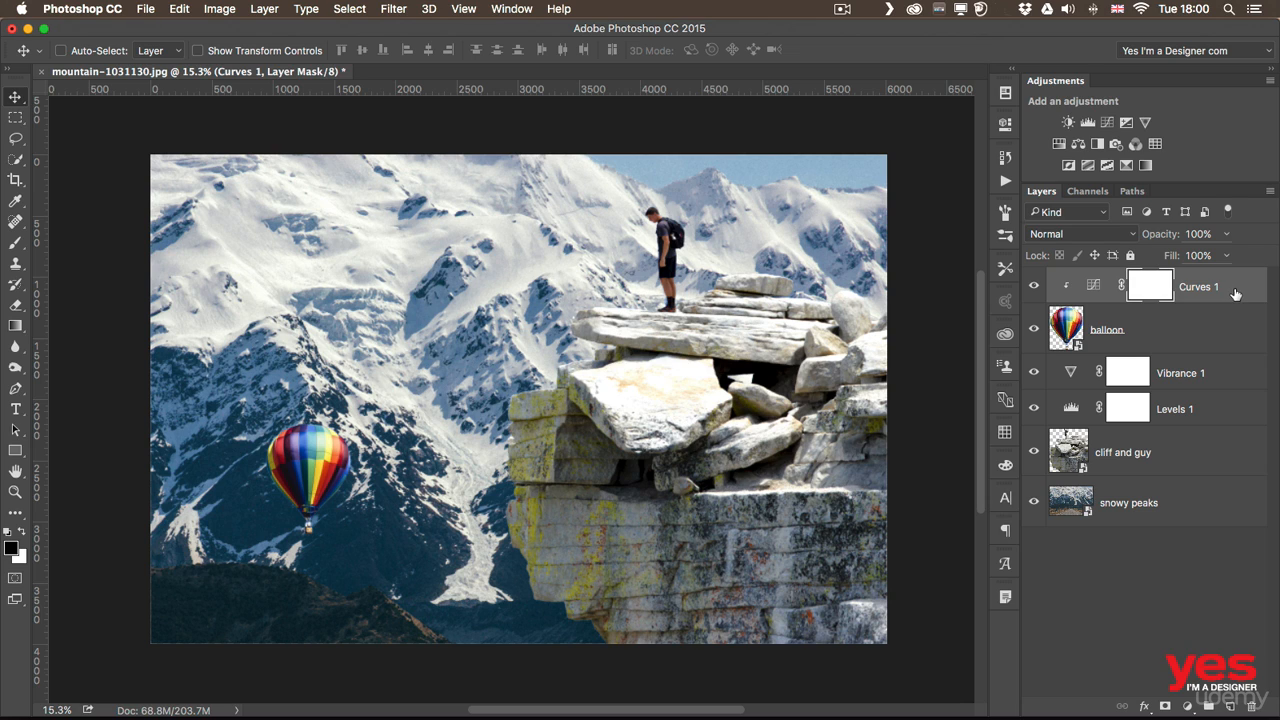
pyautogui.press('alt')
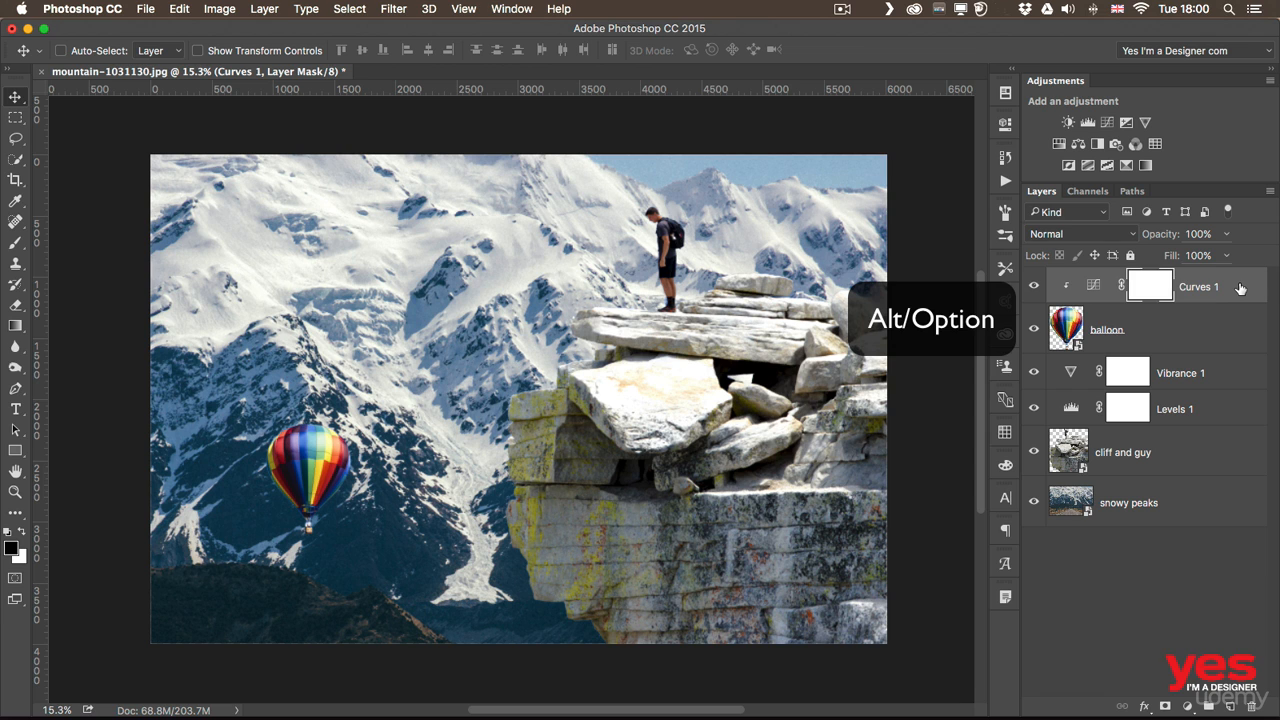
pyautogui.moveTo(1240, 288); pyautogui.dragTo(1222, 424)
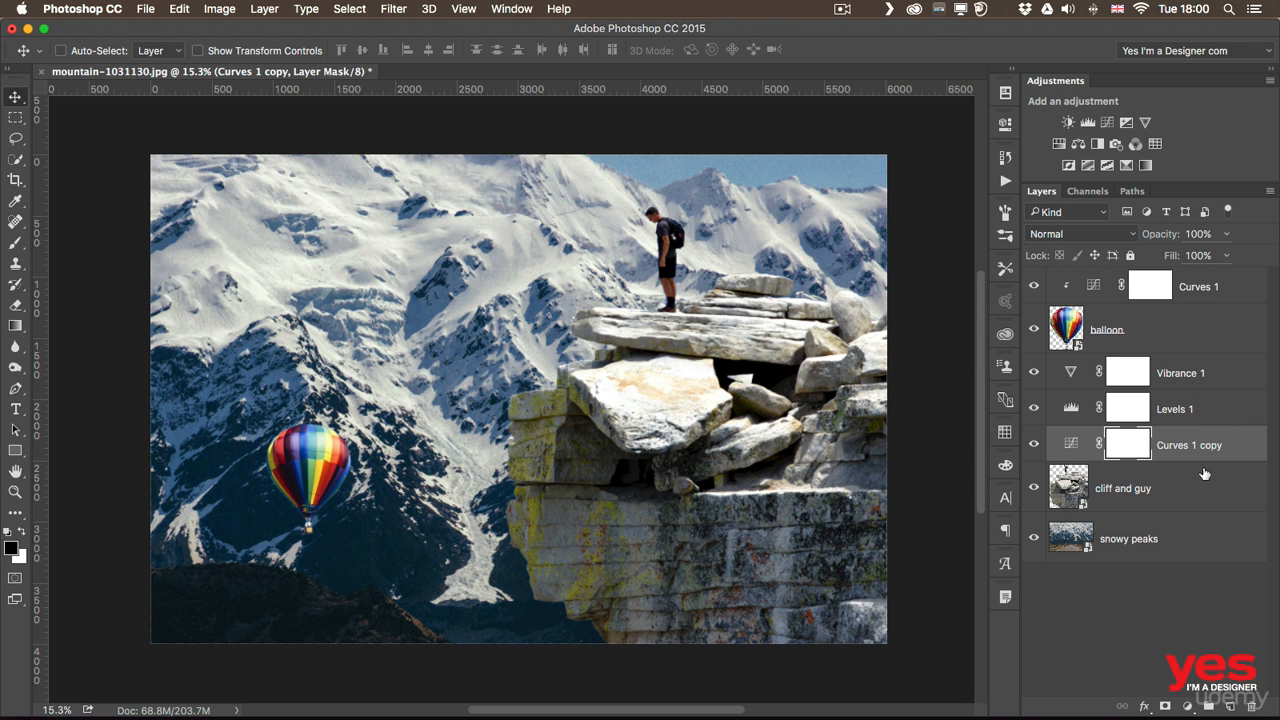
pyautogui.keyDown('alt'); pyautogui.click(1091, 455); pyautogui.keyUp('alt')
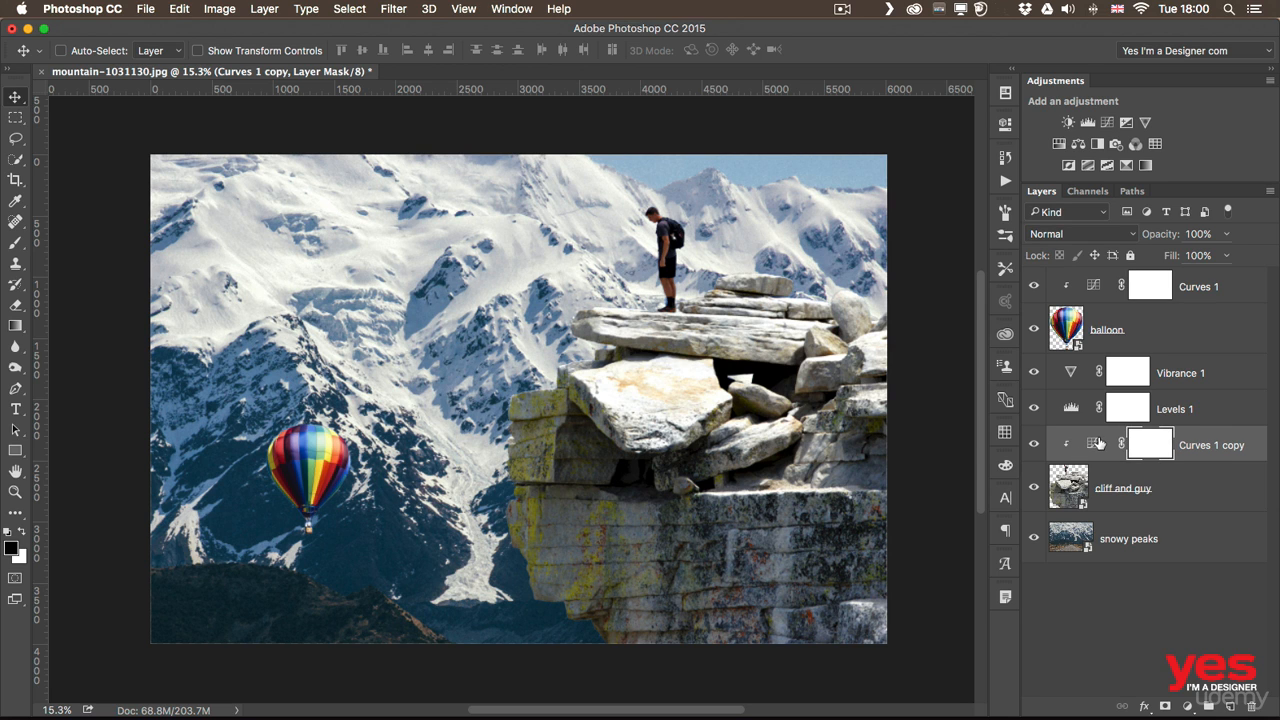
pyautogui.click(1034, 446)
pyautogui.click(1034, 446)
# Step: Compare the balloon's clipped Curves adjustment on and off, and delete the Curves copy above the cliff and guy layer
pyautogui.click(1035, 288)
pyautogui.click(1035, 288)
pyautogui.press('BackSpace')
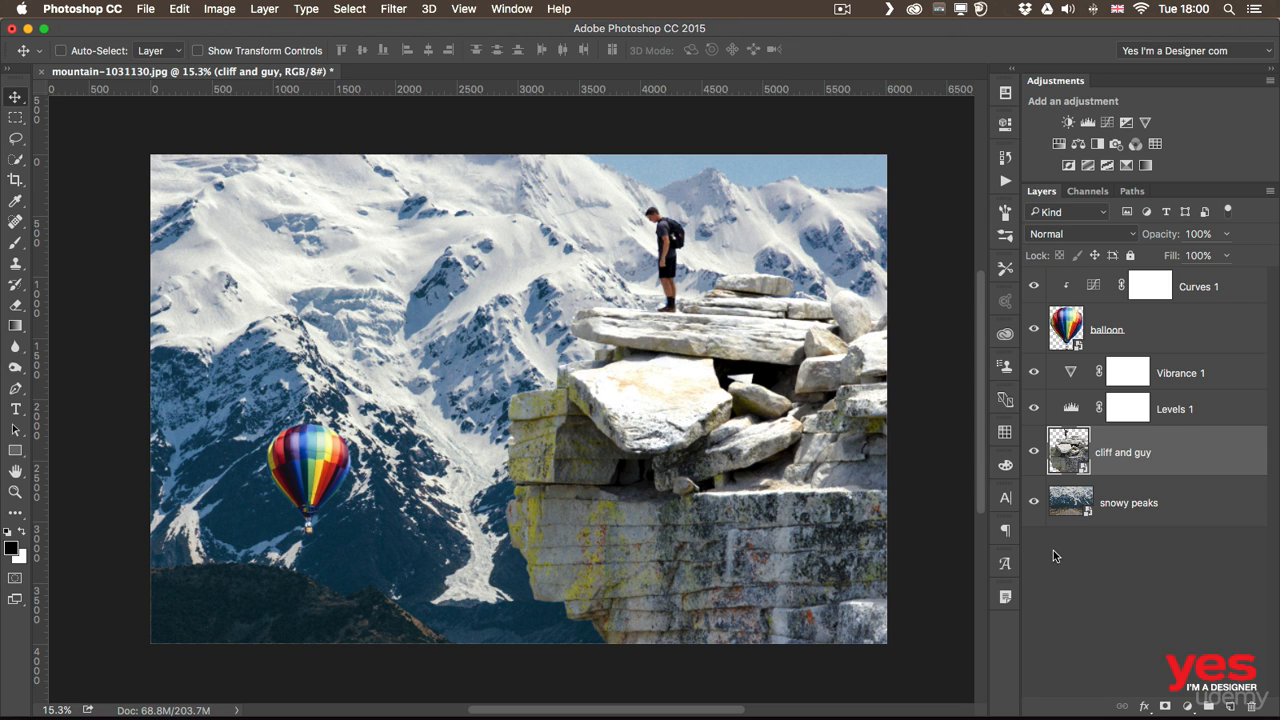
# Step: Group all layers from cliff and guy up to Curves 1, and set the group's blend mode to Normal
pyautogui.keyDown('shift'); pyautogui.click(1213, 289); pyautogui.keyUp('shift')
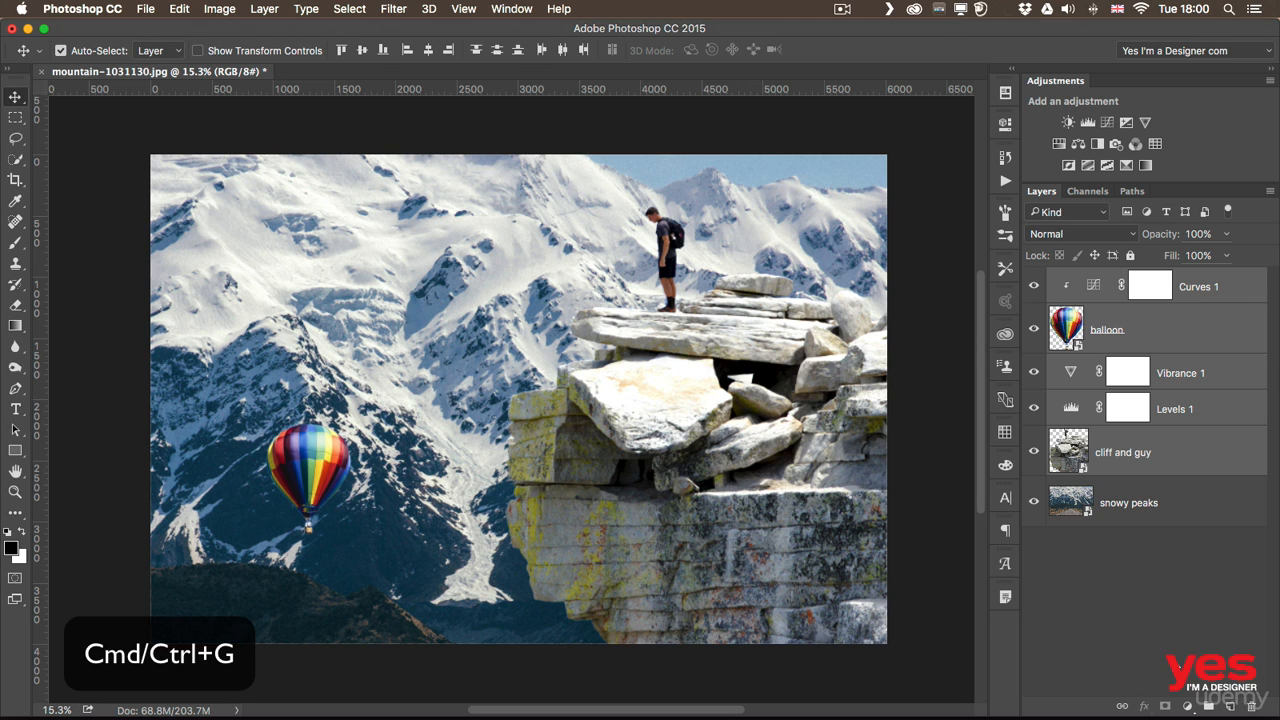
pyautogui.press('super+g')
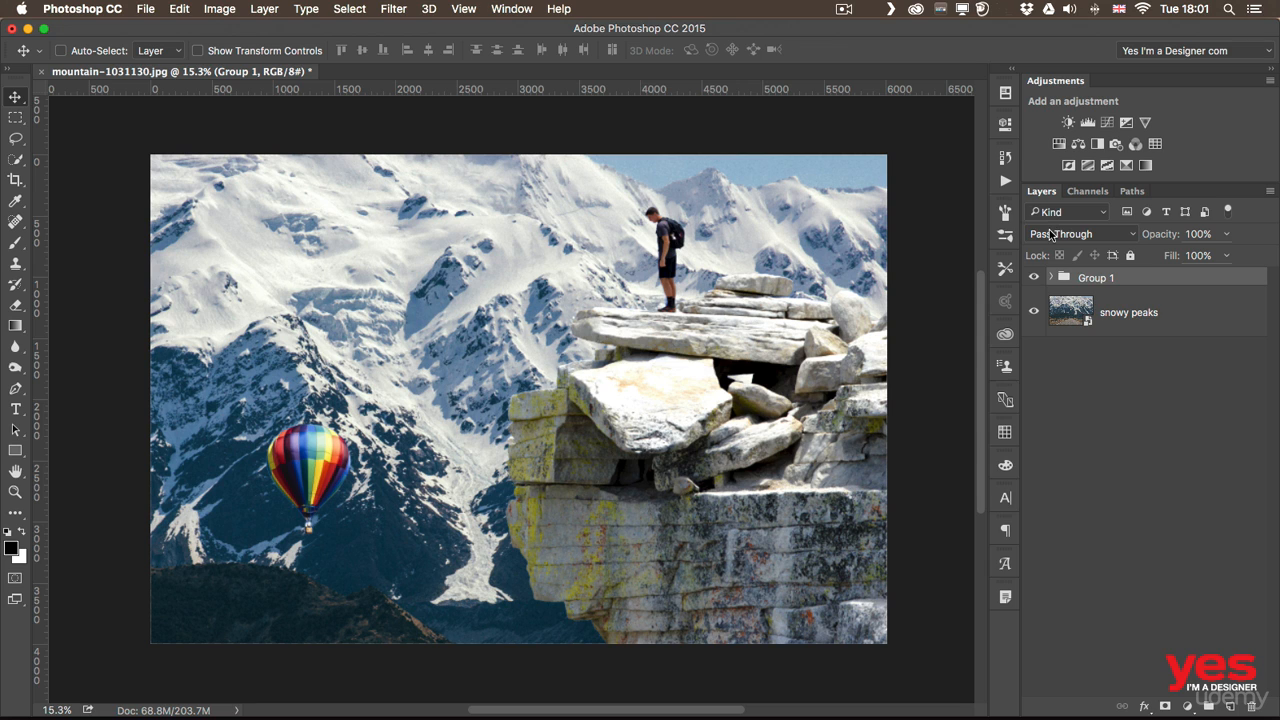
pyautogui.click(1052, 235)
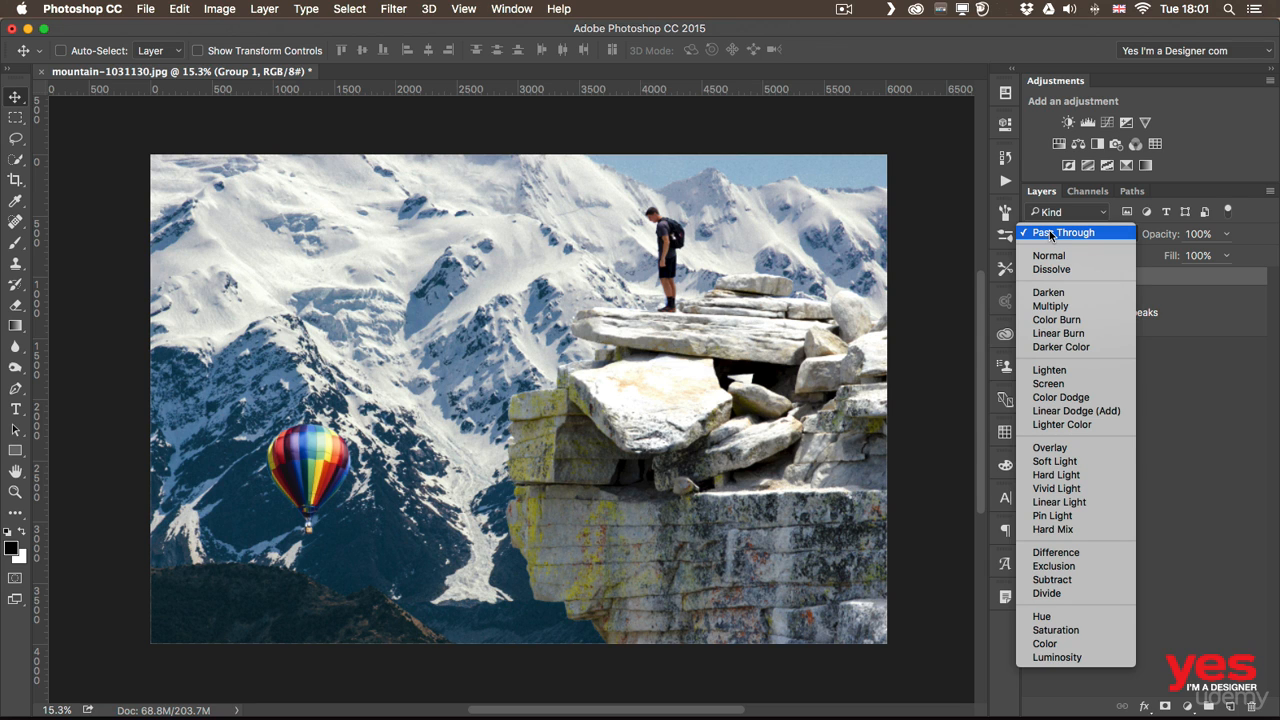
pyautogui.click(1056, 258)
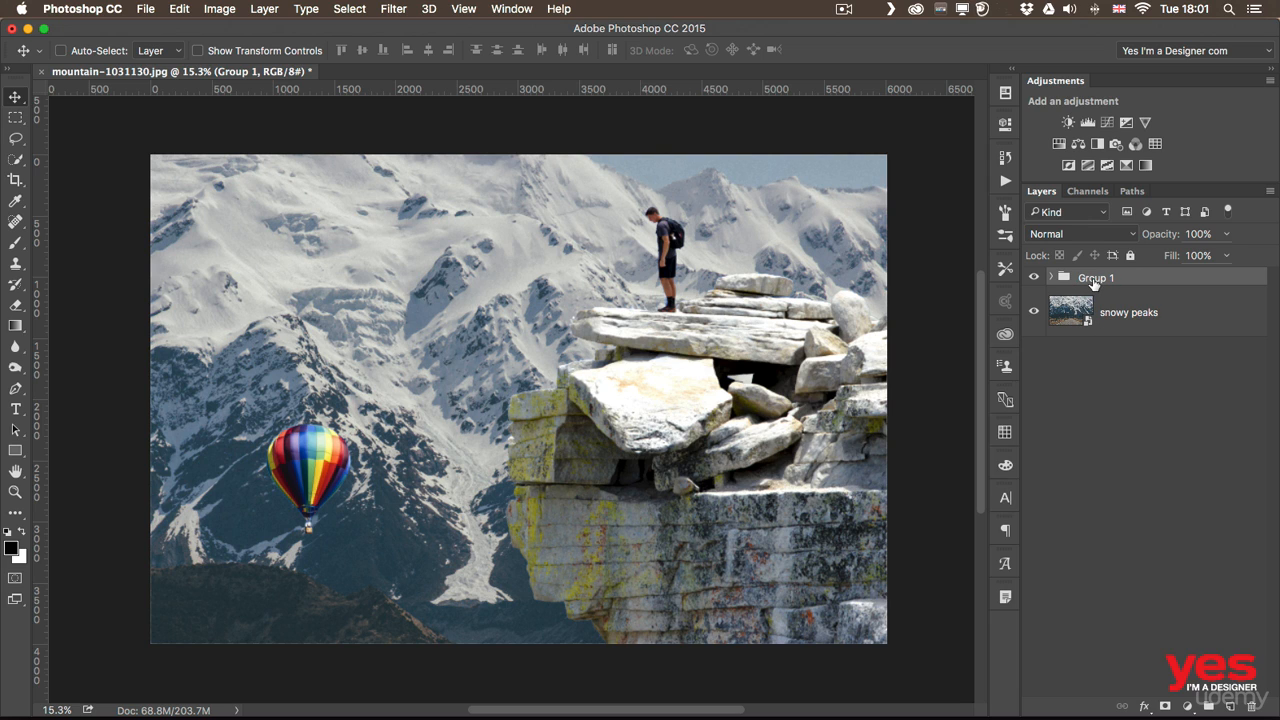
# Step: Compare the Levels adjustment hidden and shown inside the group, and move it out of the group to directly above snowy peaks
pyautogui.click(1050, 278)
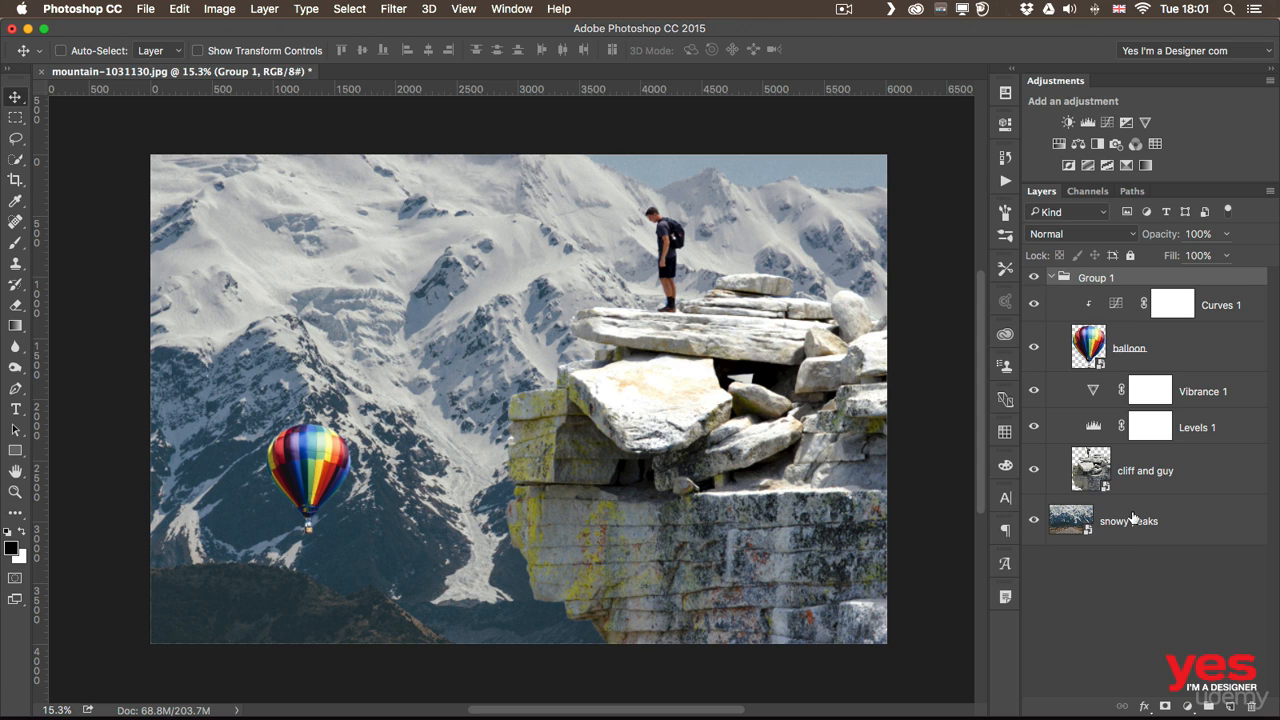
pyautogui.click(1236, 420)
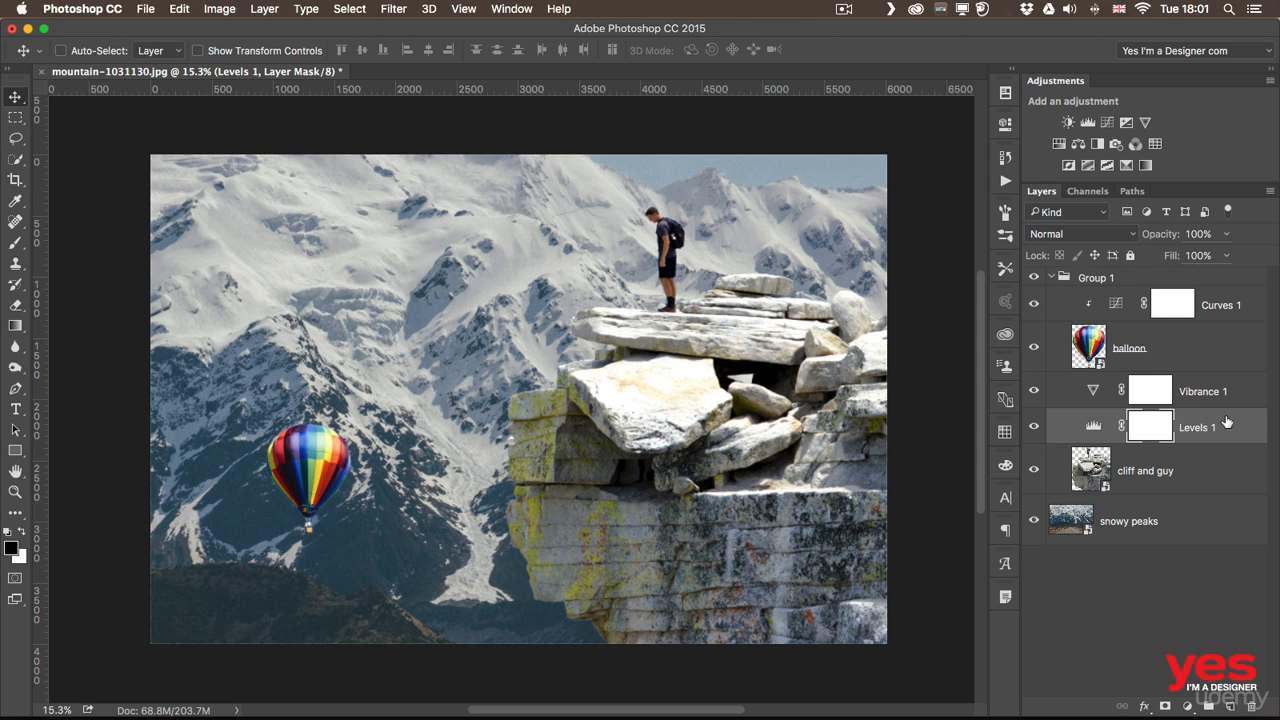
pyautogui.click(1034, 427)
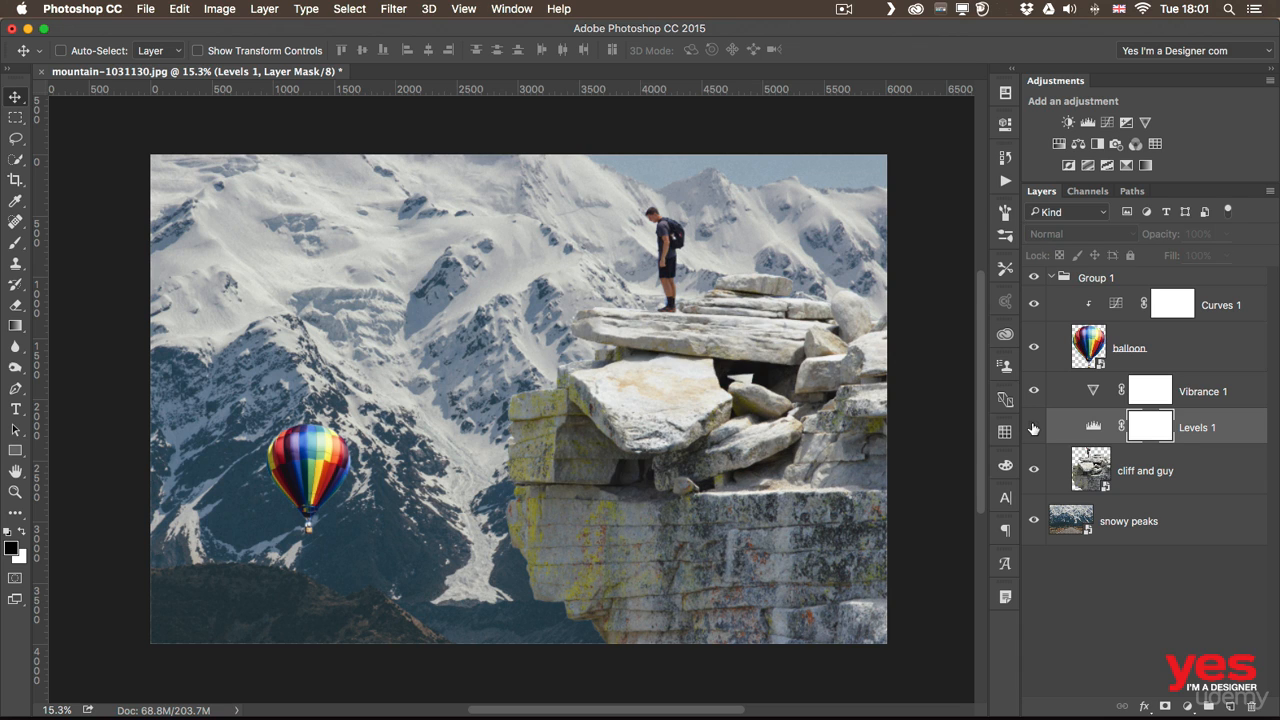
pyautogui.click(1034, 427)
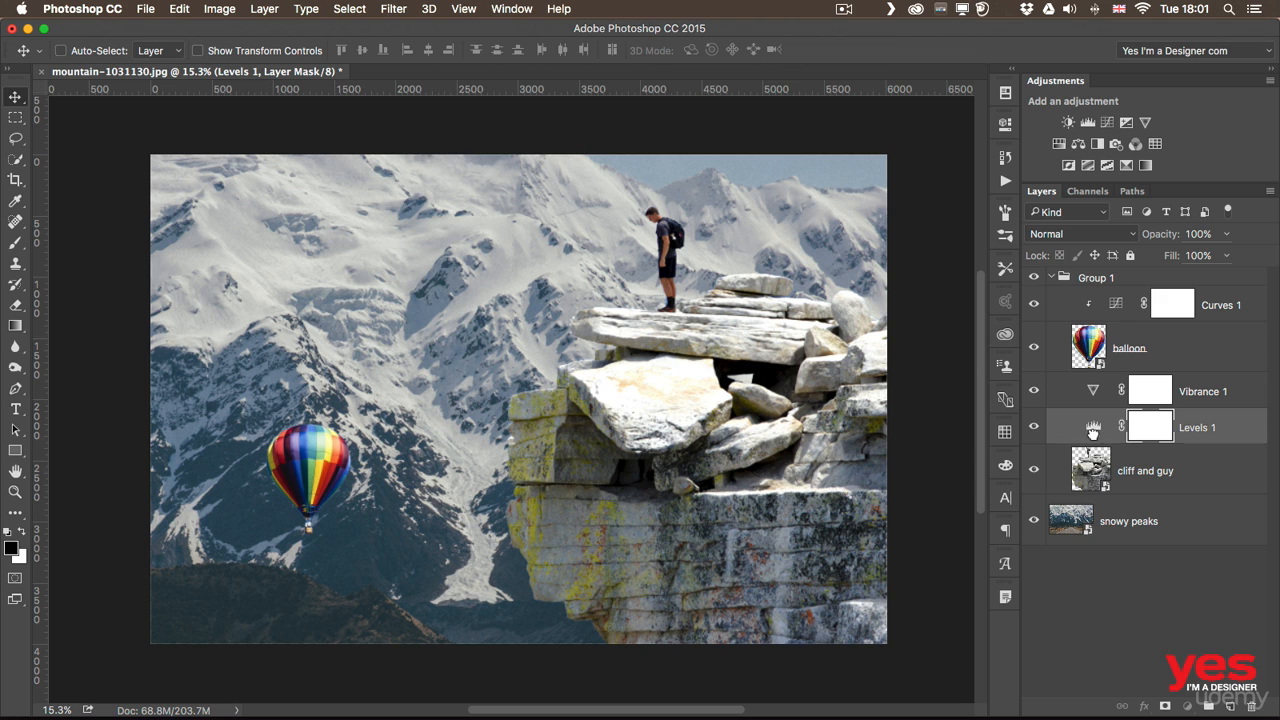
pyautogui.moveTo(1090, 432); pyautogui.dragTo(1080, 512)
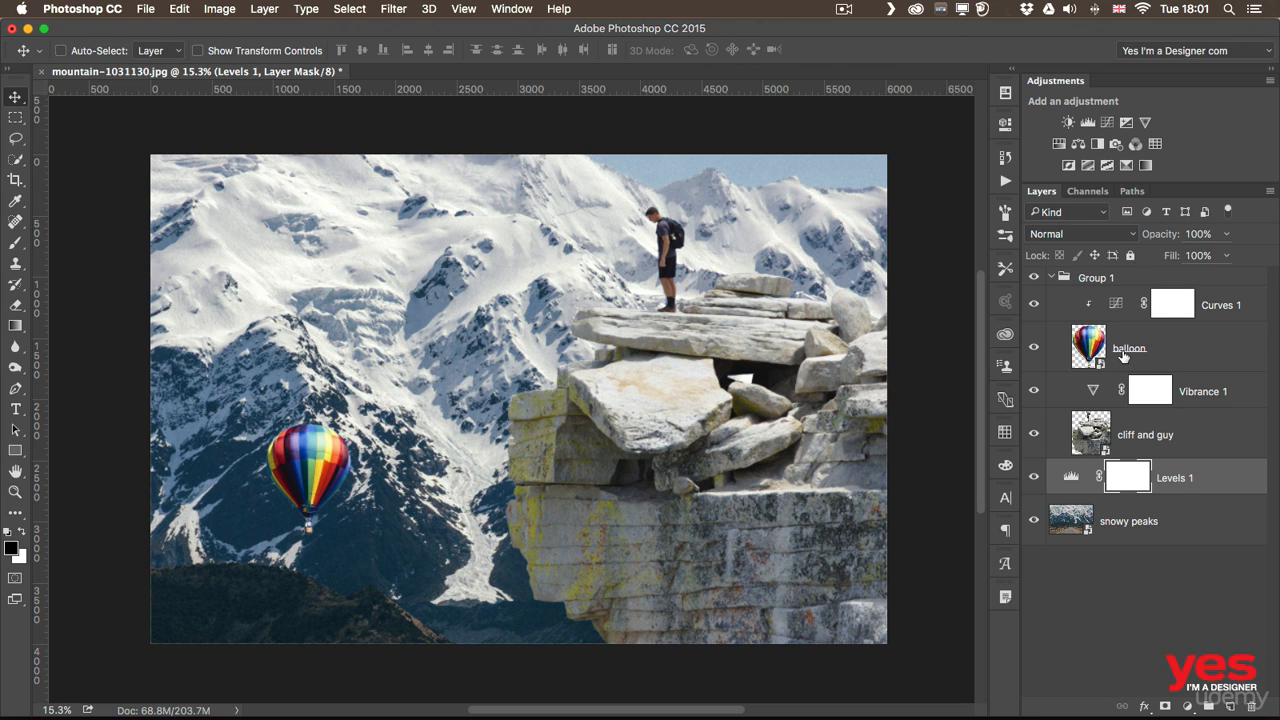
# Step: Raise the saturation of the Vibrance adjustment above the cliff and guy layer to +81
pyautogui.click(1093, 283)
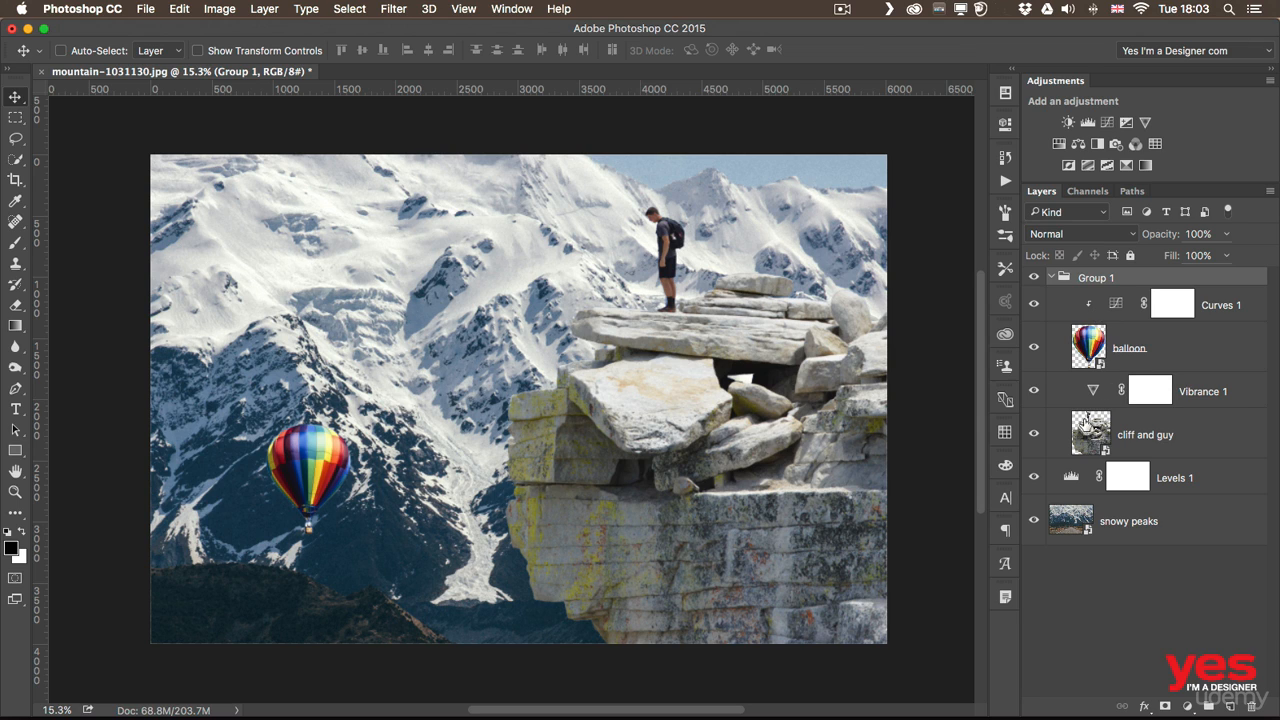
pyautogui.doubleClick(1095, 391)
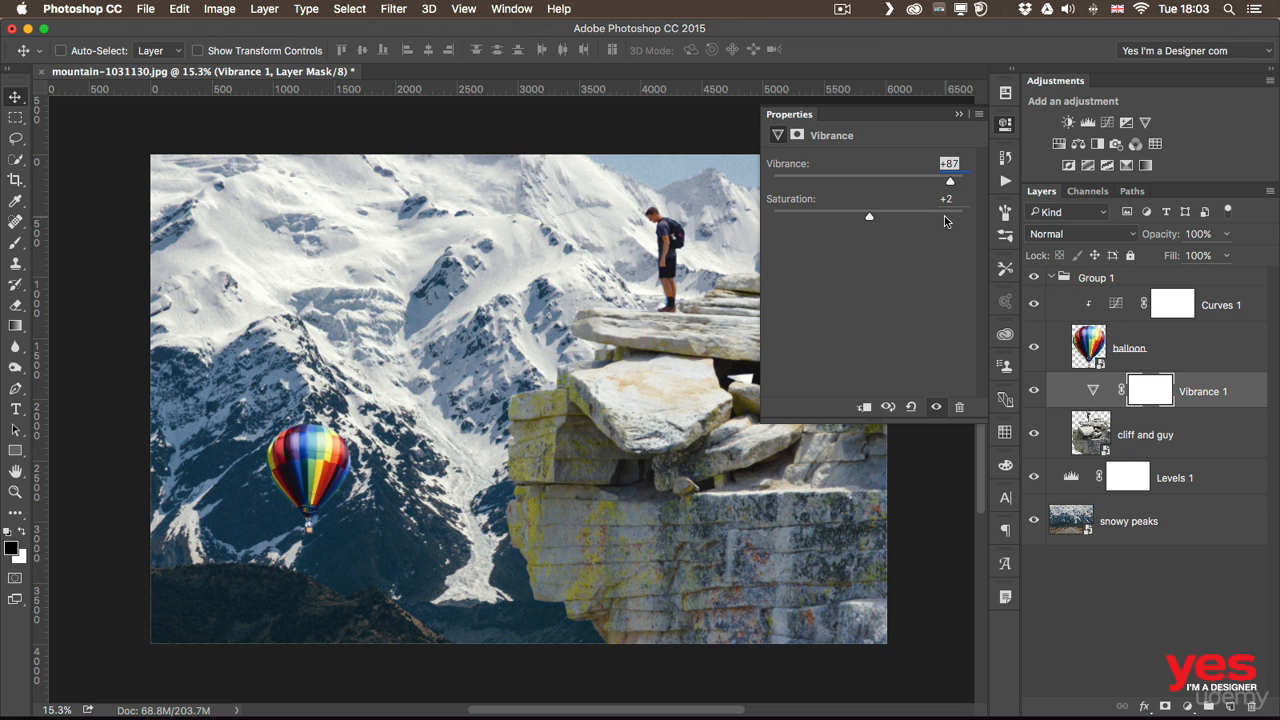
pyautogui.click(1005, 124)
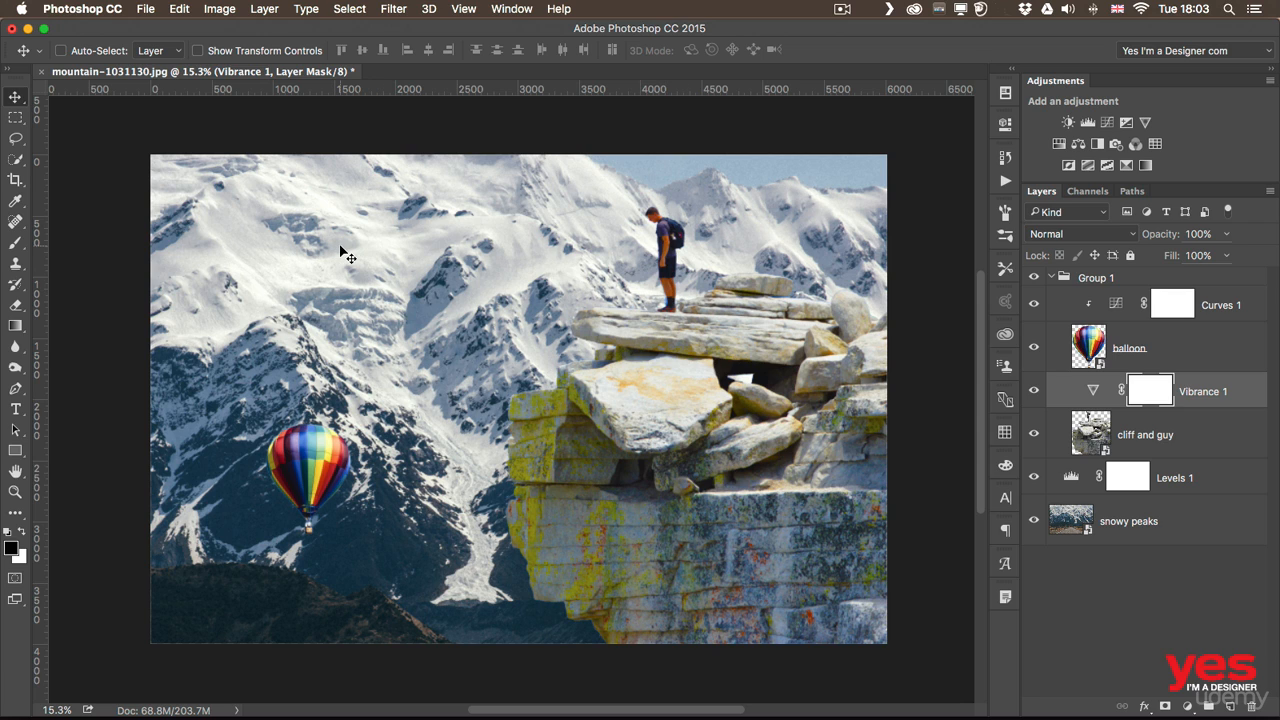
# Step: Switch Group 1's blend mode to Pass Through to see the effect on the mountains, and set it back to Normal
pyautogui.click(1122, 283)
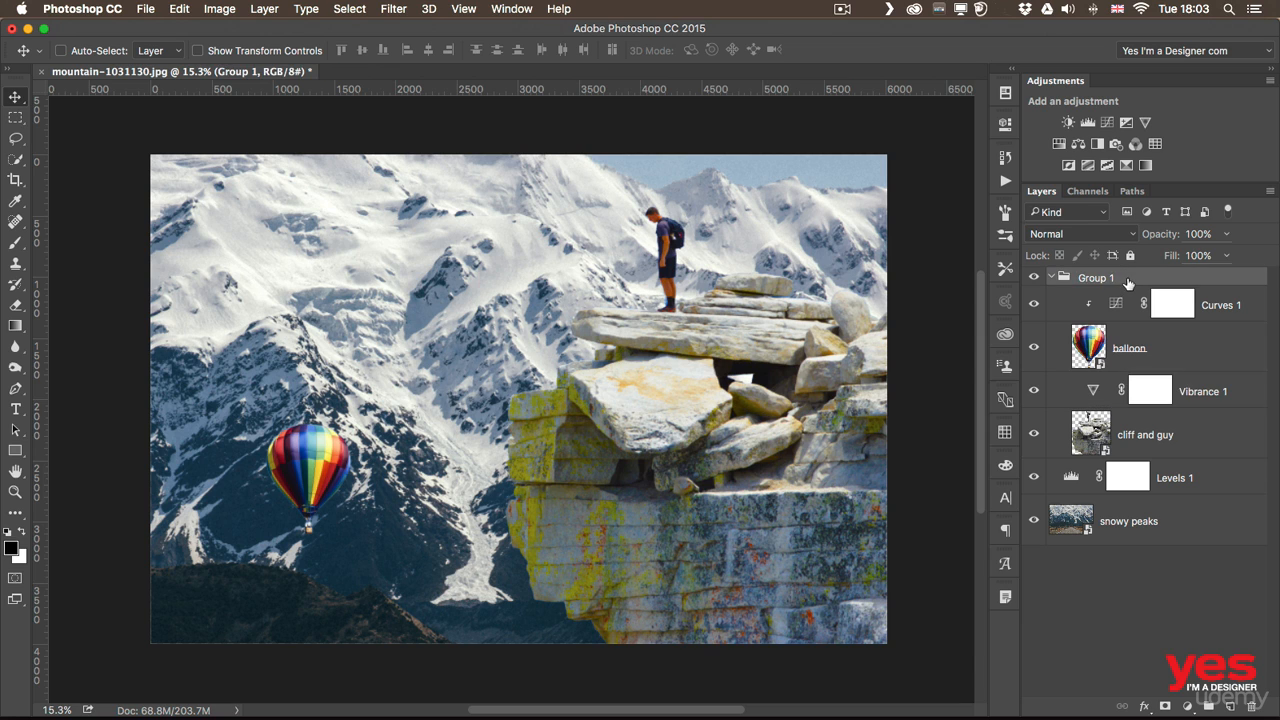
pyautogui.click(1053, 235)
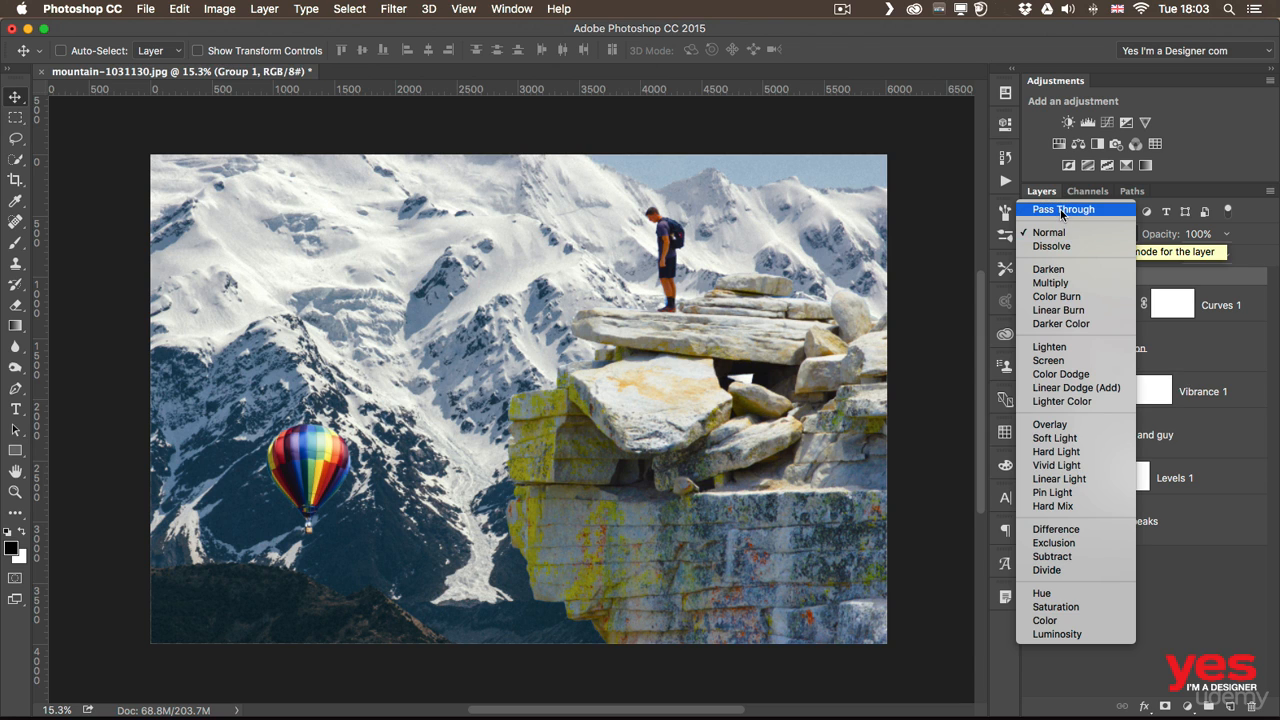
pyautogui.click(1061, 211)
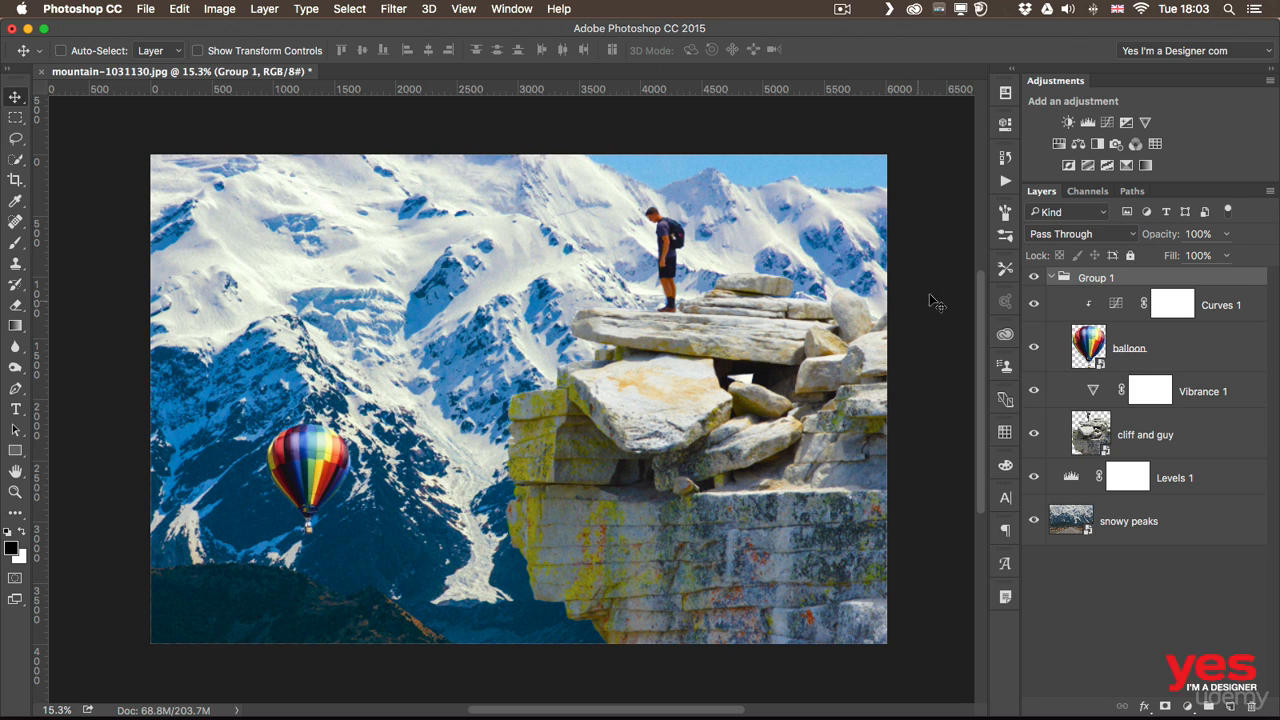
pyautogui.click(1051, 277)
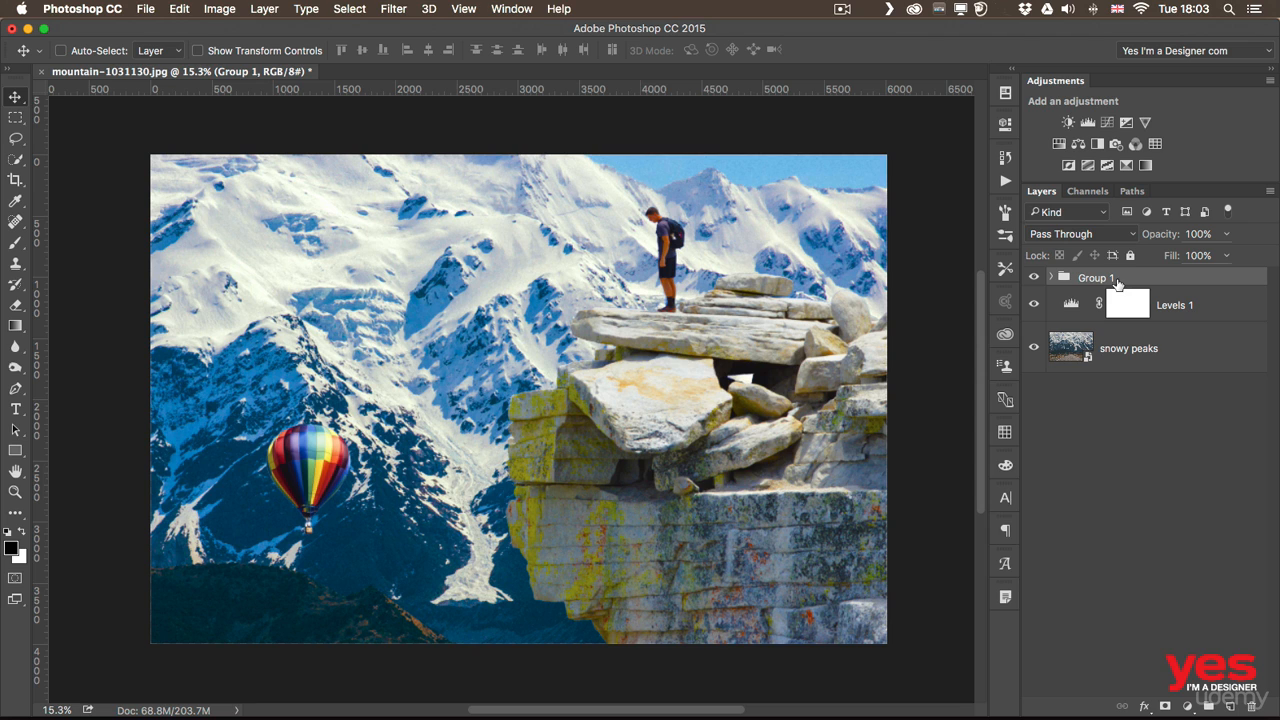
pyautogui.click(1073, 236)
pyautogui.click(1062, 256)
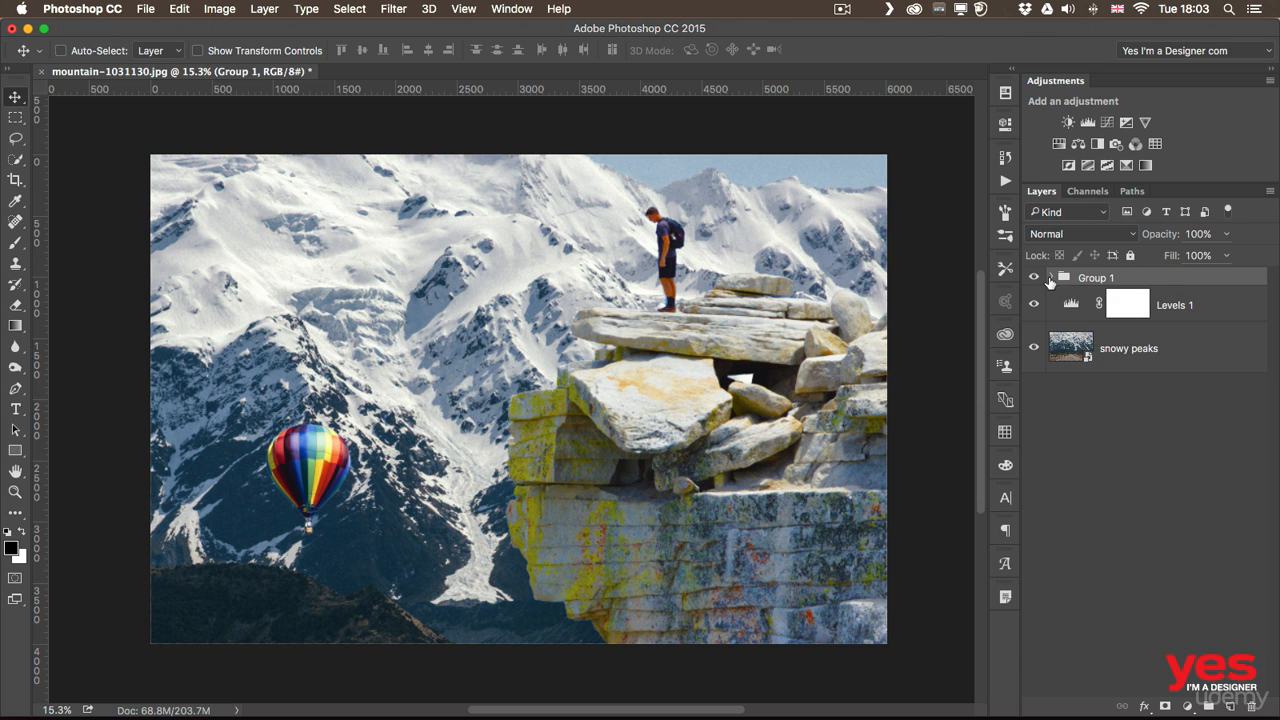
# Step: Add a Black & White adjustment at the top of Group 1 and move it out above the group
pyautogui.click(1050, 278)
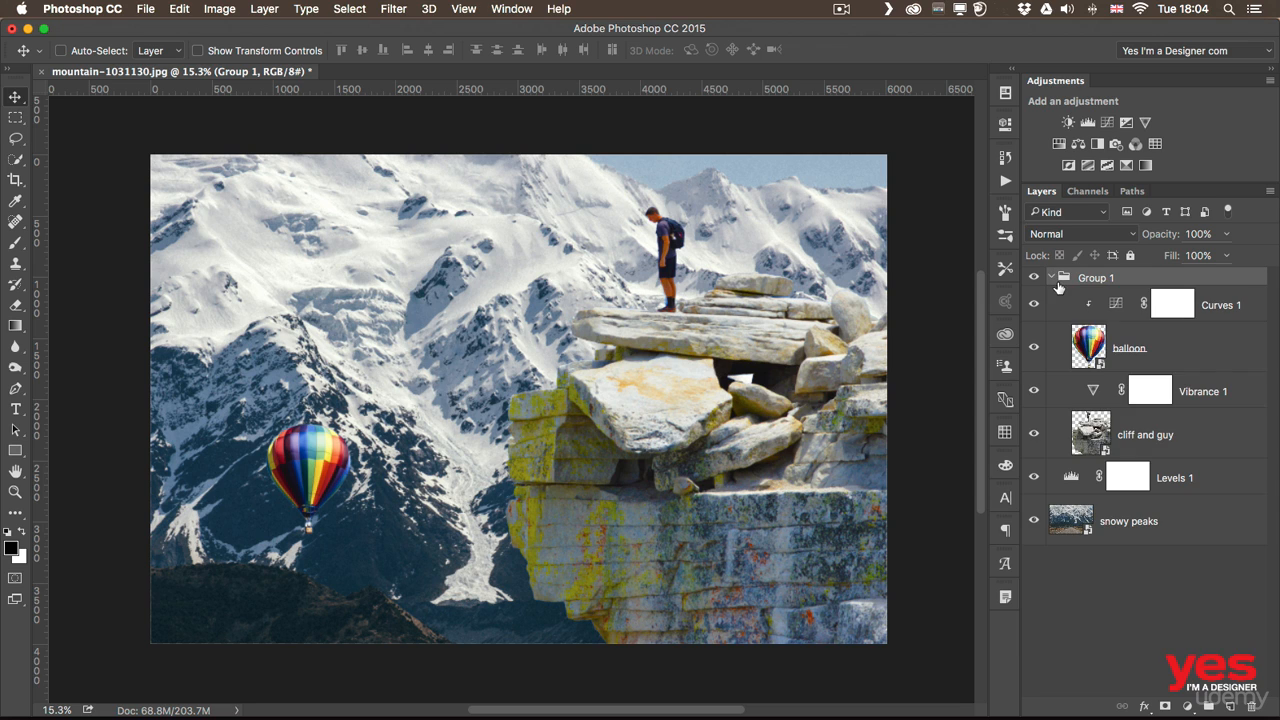
pyautogui.click(1098, 144)
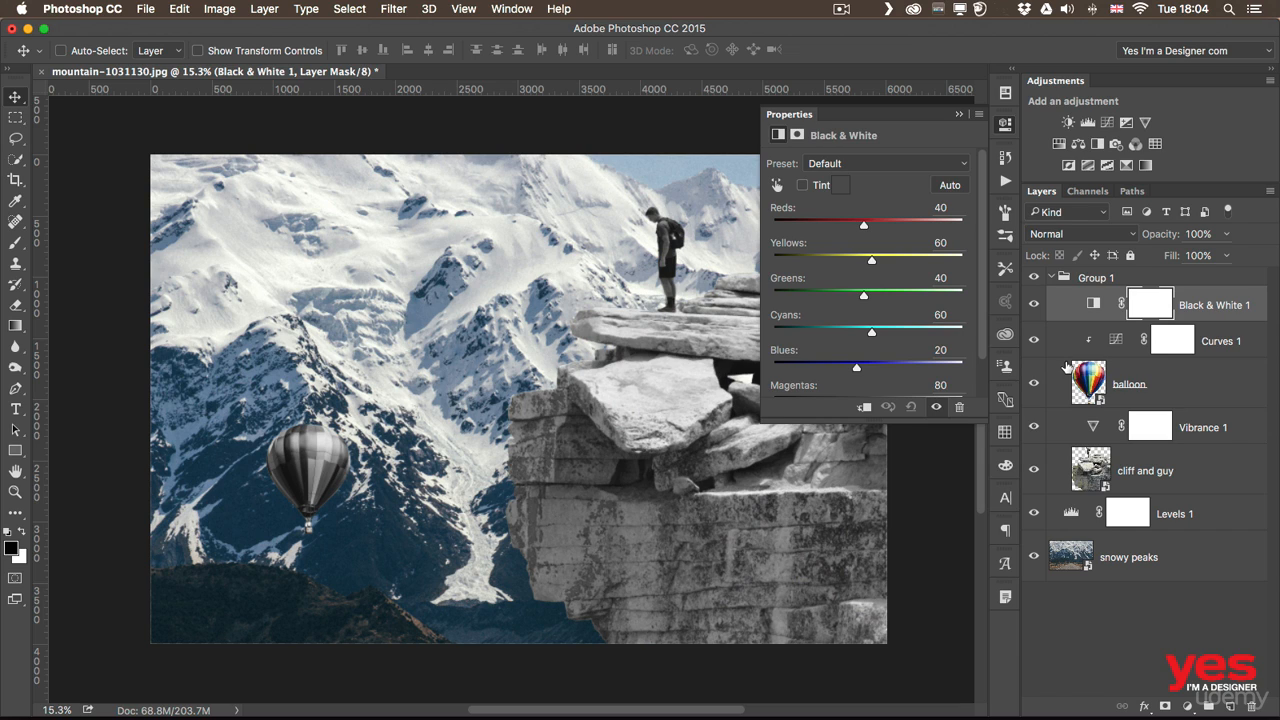
pyautogui.click(1007, 123)
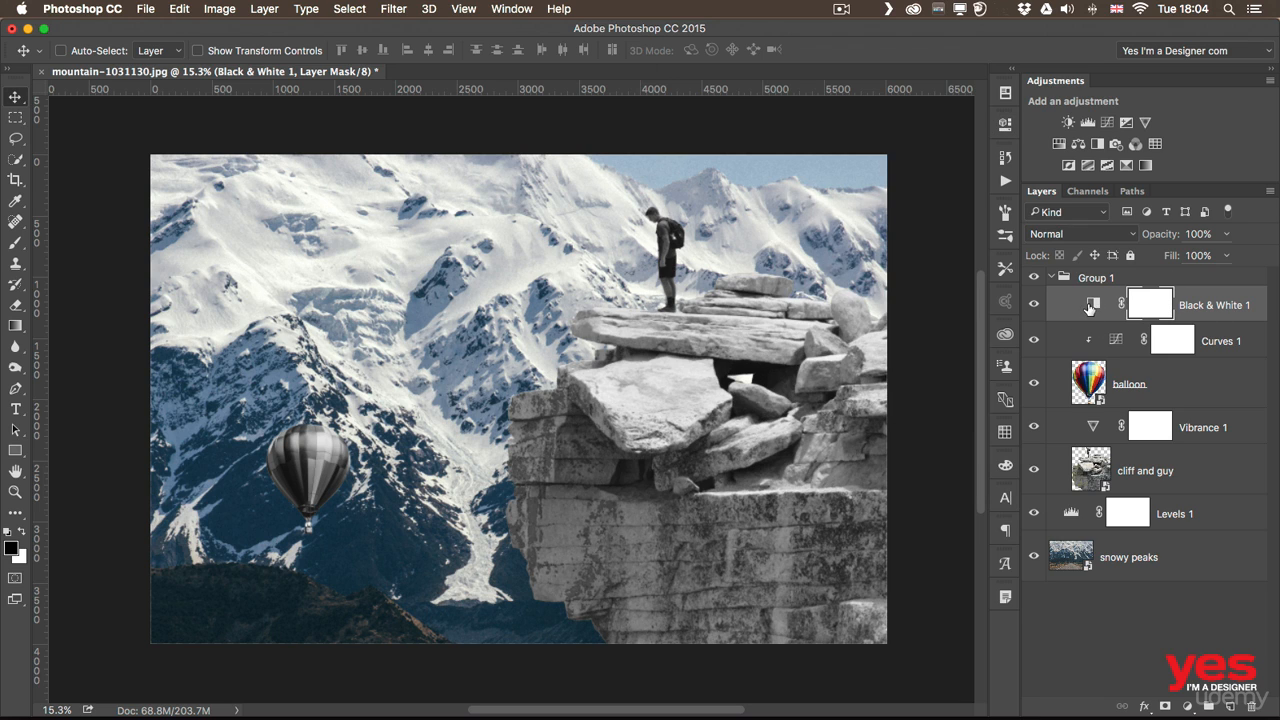
pyautogui.moveTo(1092, 304); pyautogui.dragTo(1092, 273)
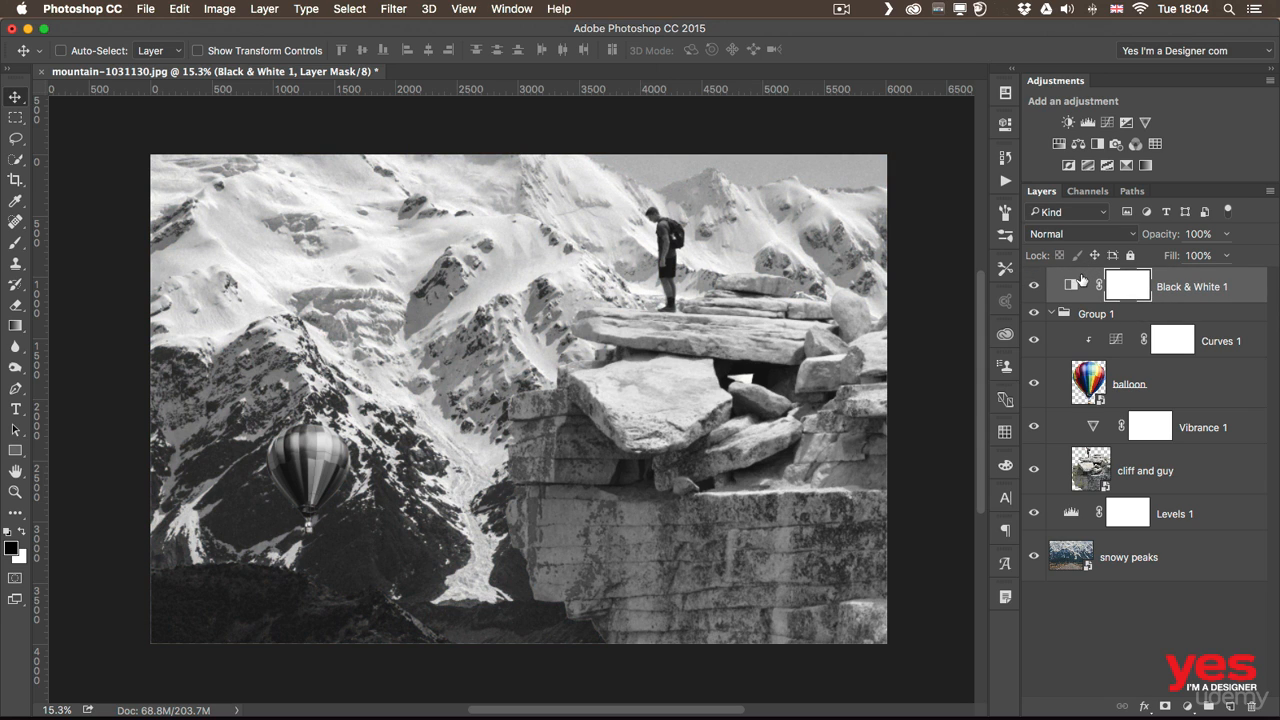
# Step: Move the Black & White adjustment directly above snowy peaks, and then between Curves 1 and the balloon so it clips to the balloon
pyautogui.moveTo(1082, 280); pyautogui.dragTo(1087, 521)
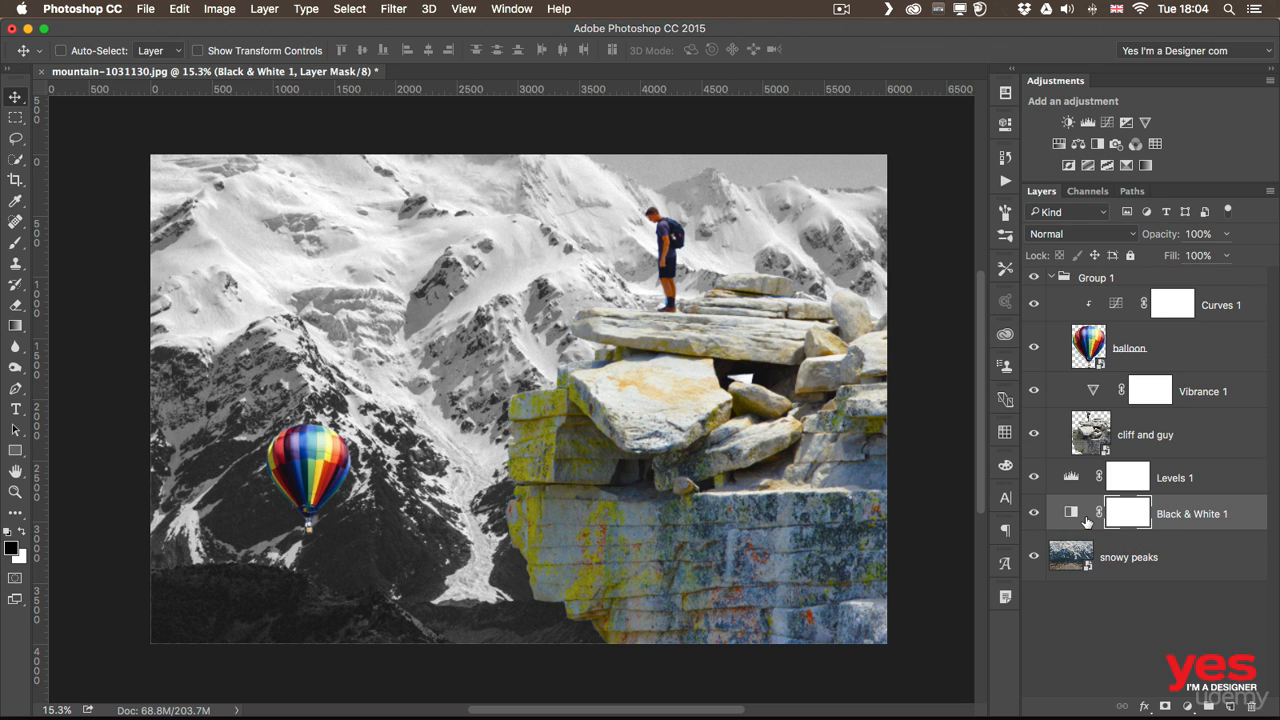
pyautogui.moveTo(1086, 521); pyautogui.dragTo(1118, 331)
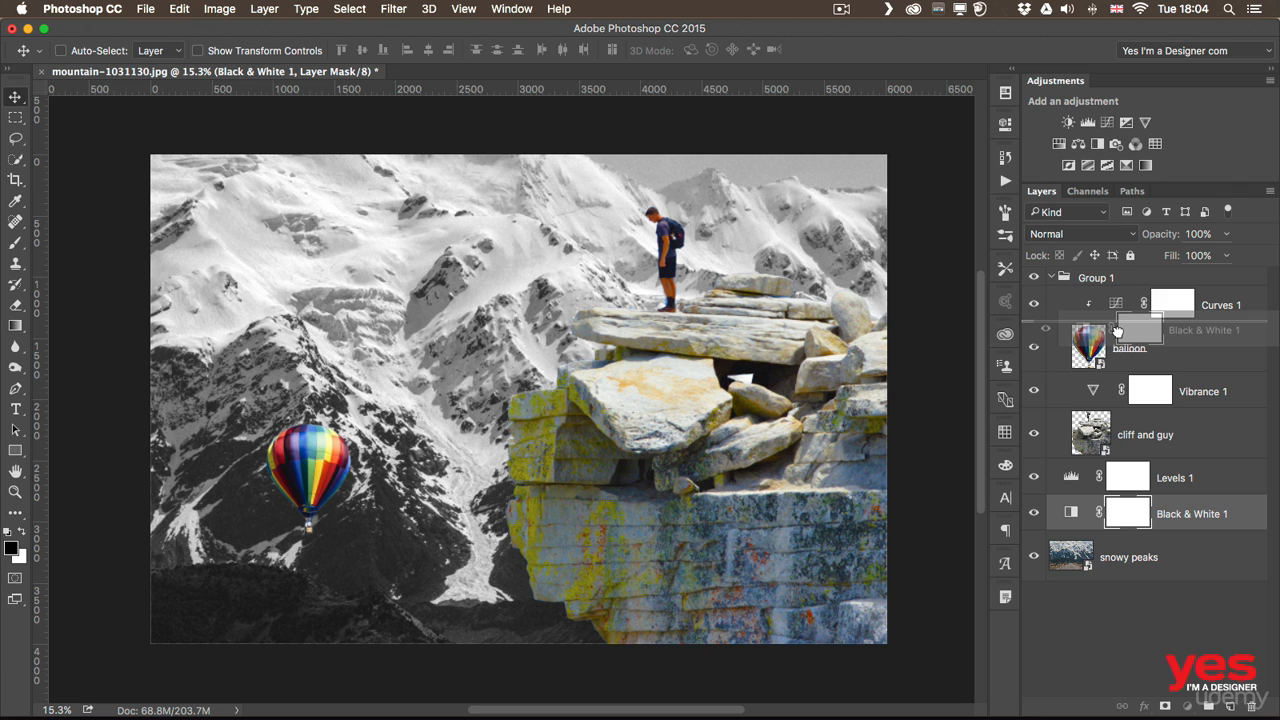
pyautogui.moveTo(1118, 331); pyautogui.dragTo(1119, 334)
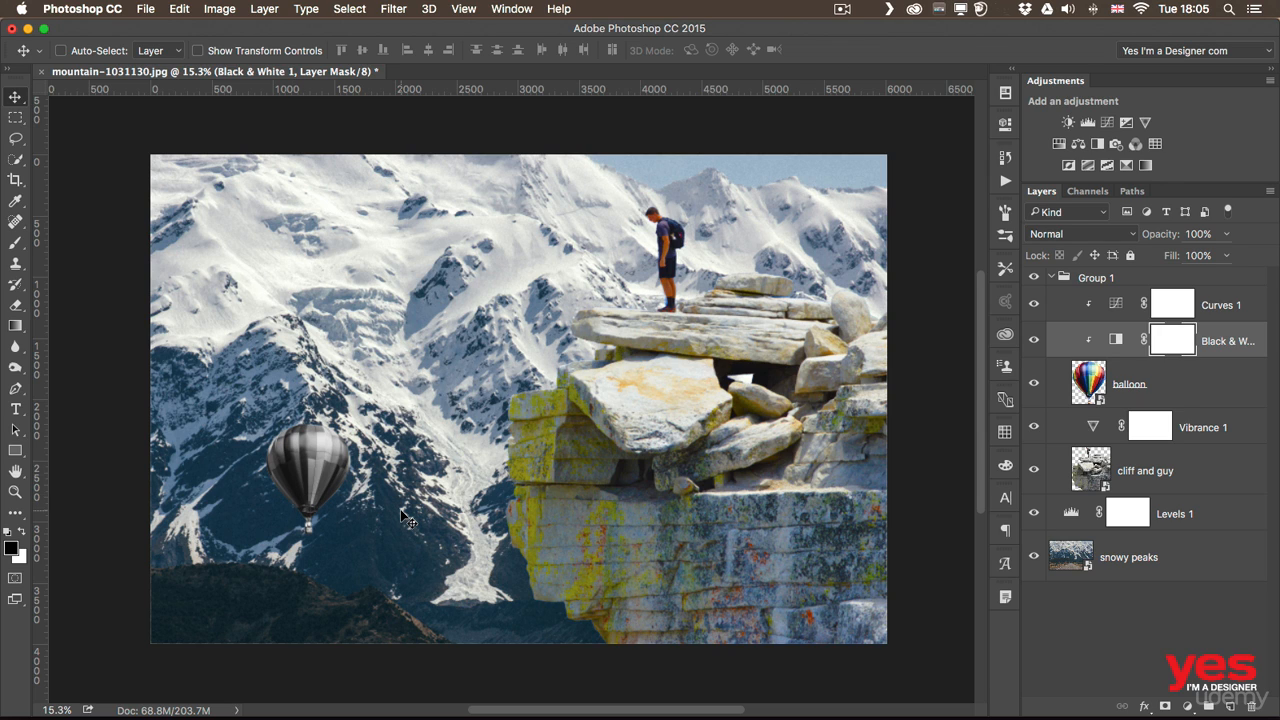
# Step: Reduce the opacity of the balloon's clipped Black & White adjustment to 35%
pyautogui.press('super+2')
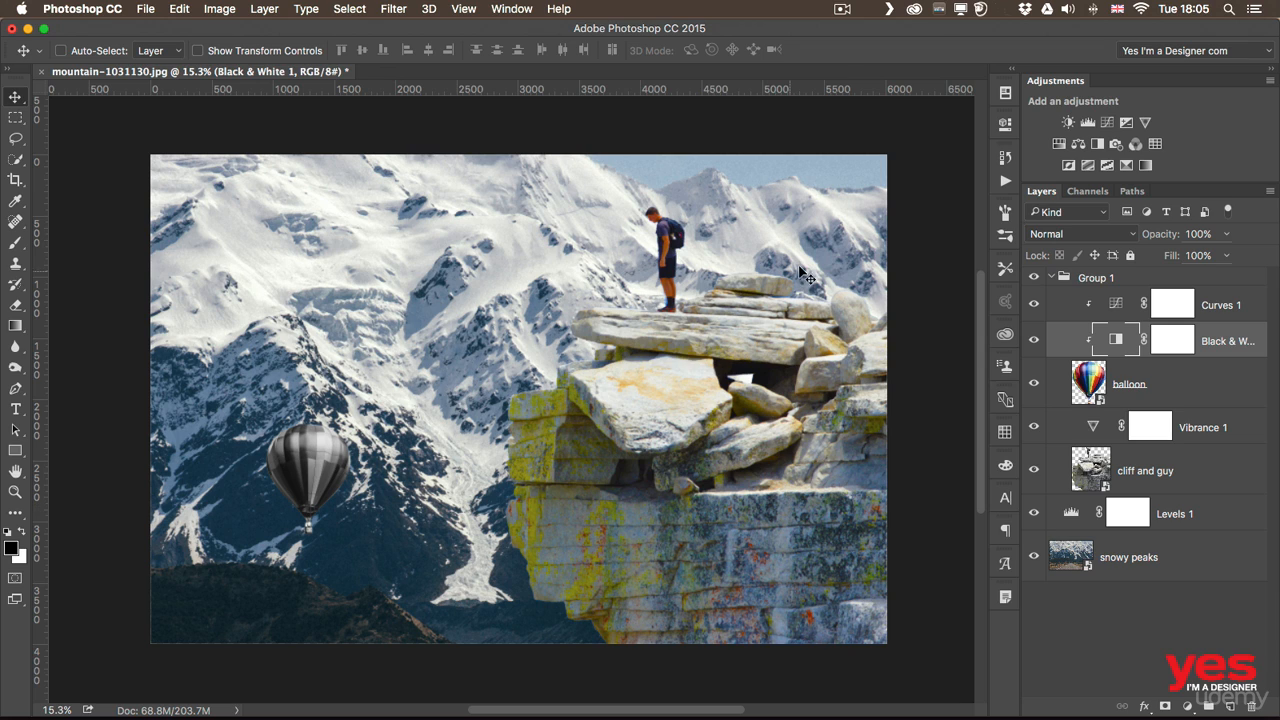
pyautogui.click(1227, 235)
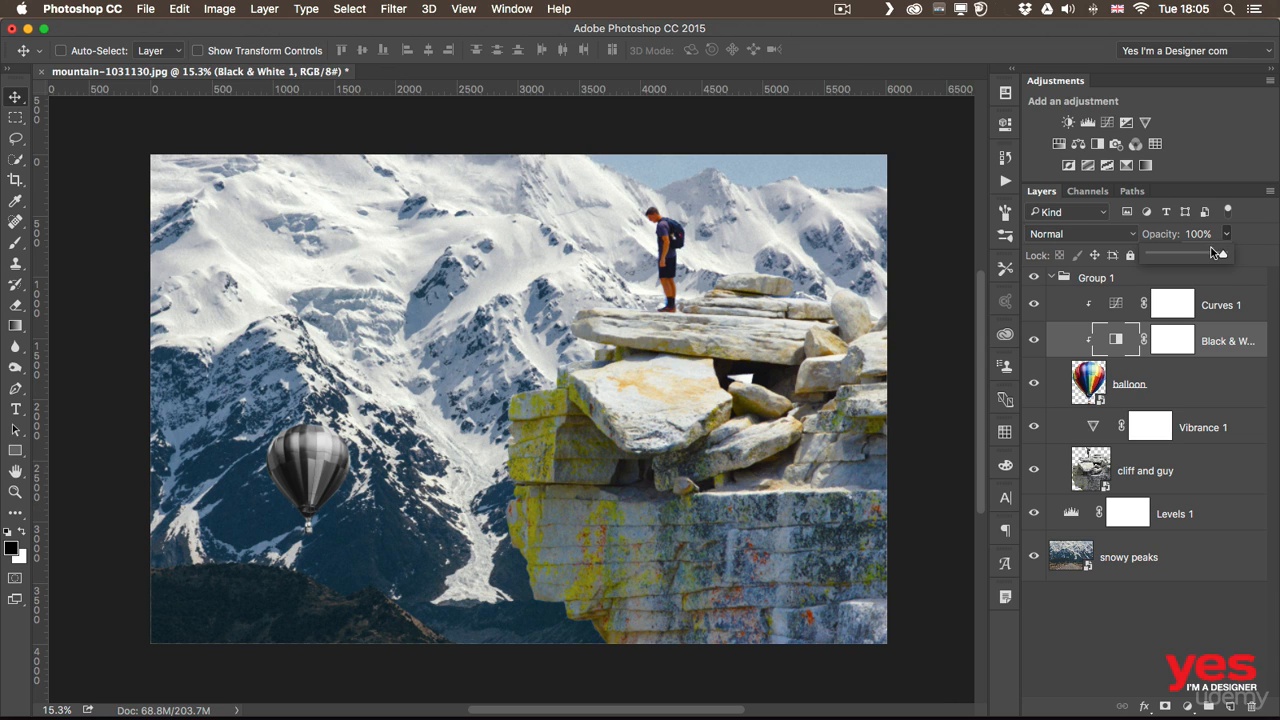
pyautogui.moveTo(1214, 254); pyautogui.dragTo(1175, 255)
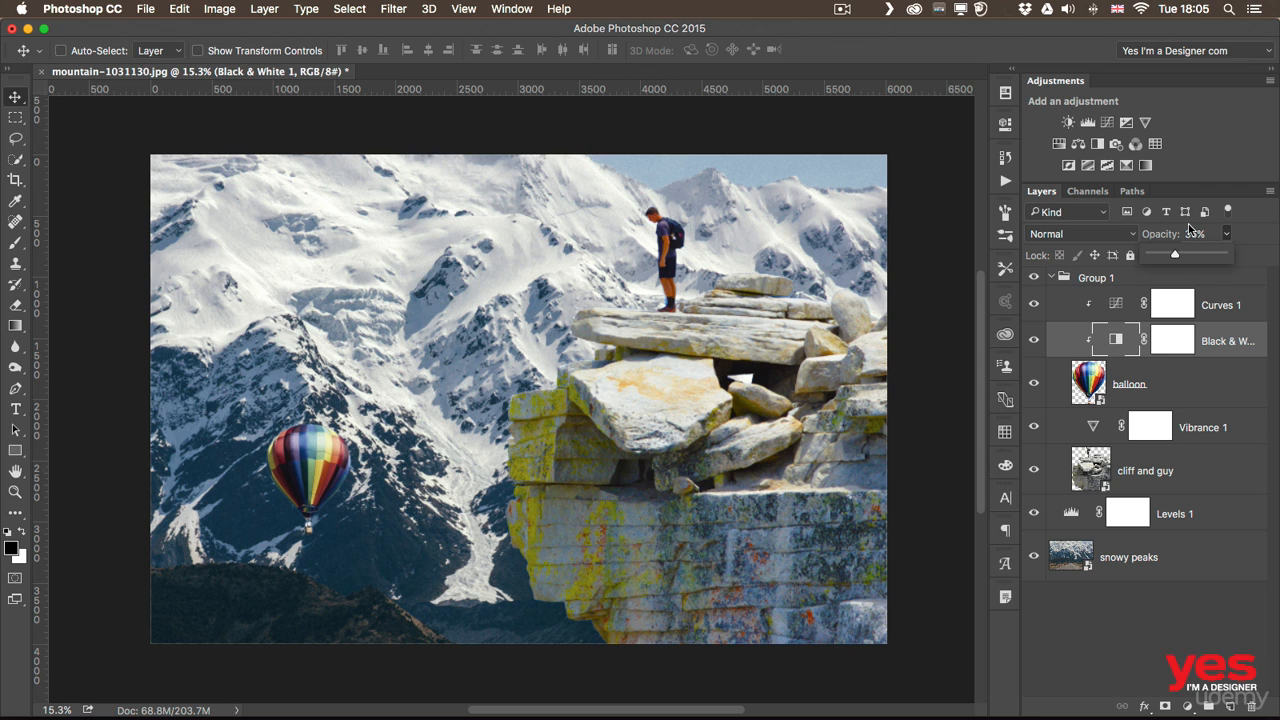
pyautogui.click(1233, 340)
# Step: Compare the balloon with the Black & White adjustment hidden and shown, and delete that adjustment
pyautogui.click(1035, 340)
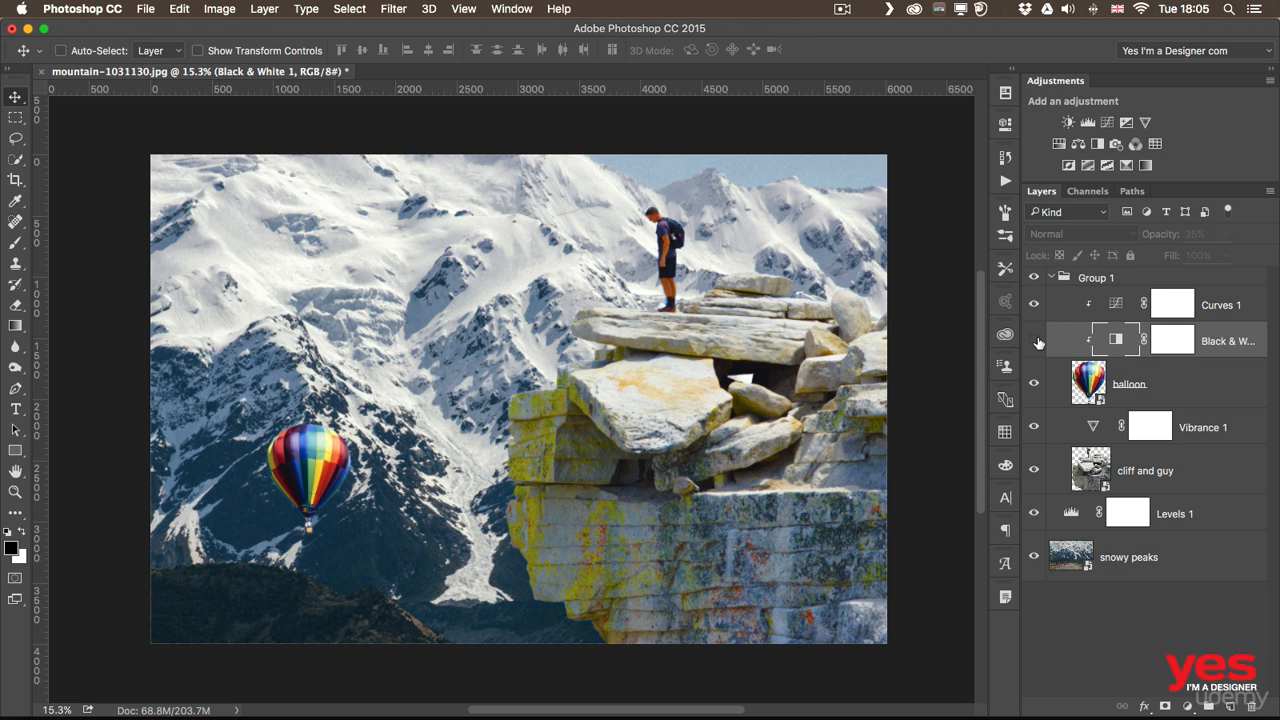
pyautogui.click(1036, 341)
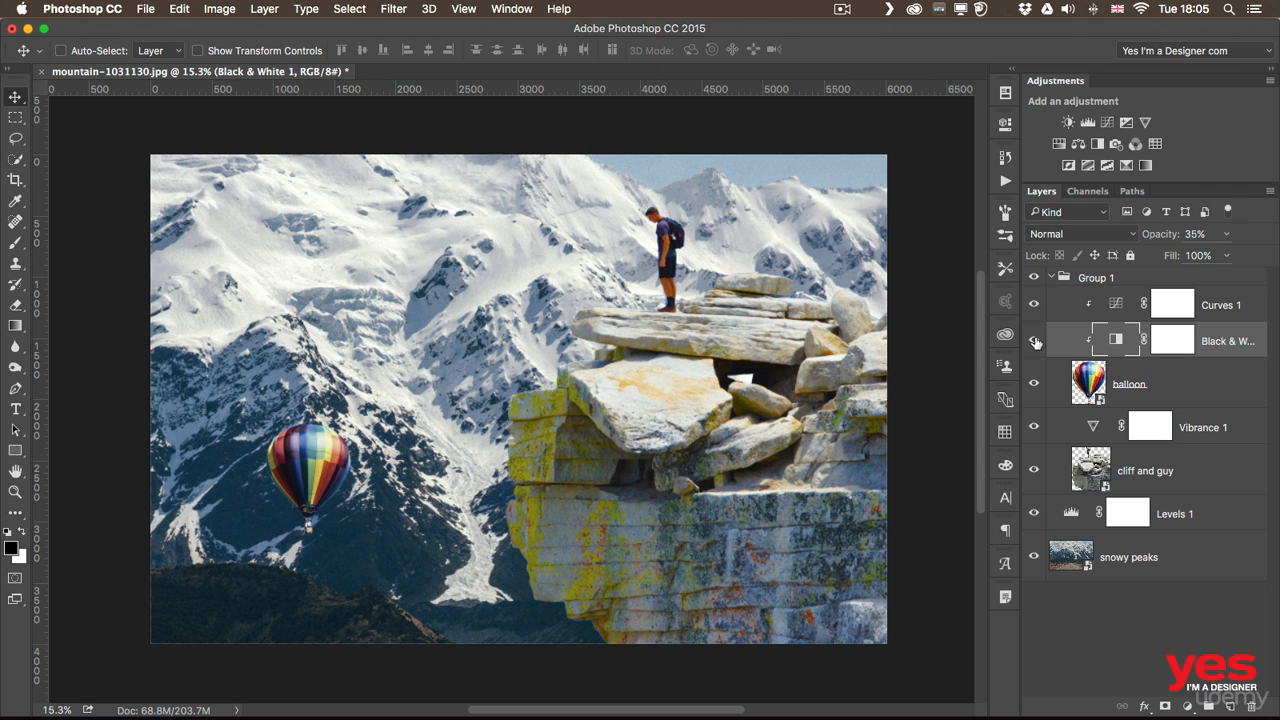
pyautogui.press('BackSpace')
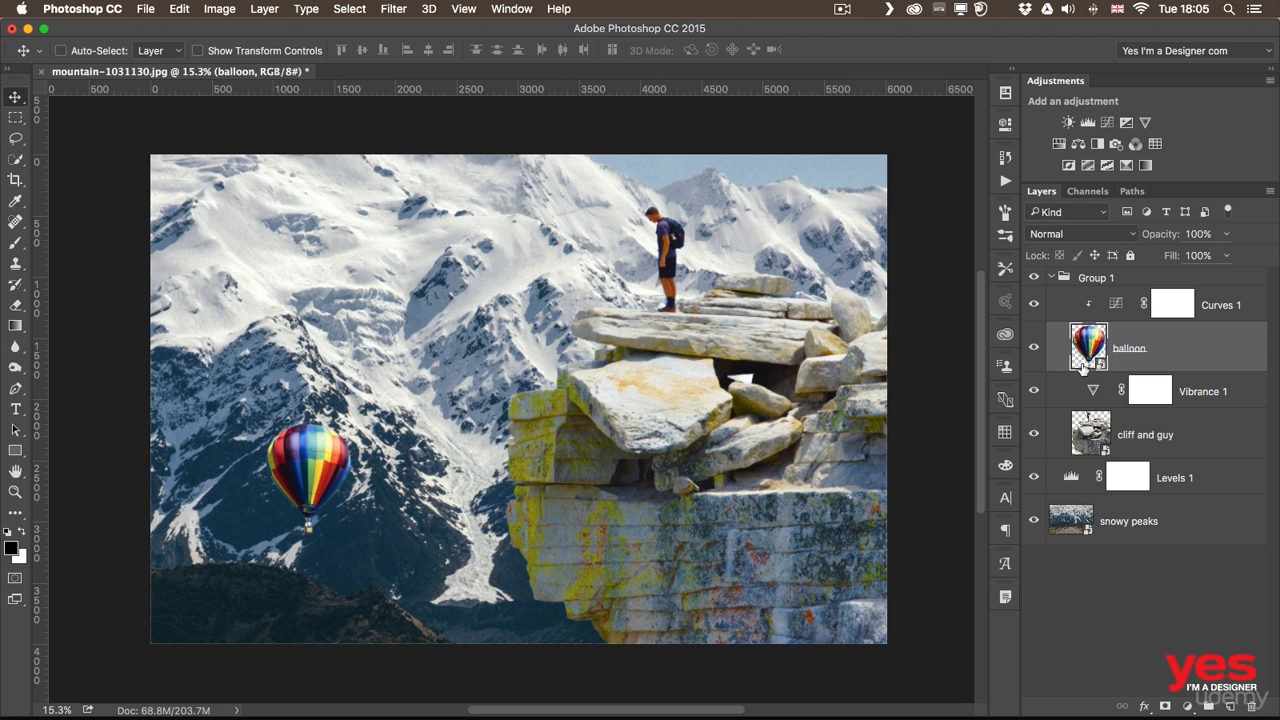
# Step: Set the Vibrance adjustment above the cliff and guy layer to vibrance +48 and saturation +17
pyautogui.doubleClick(1098, 396)
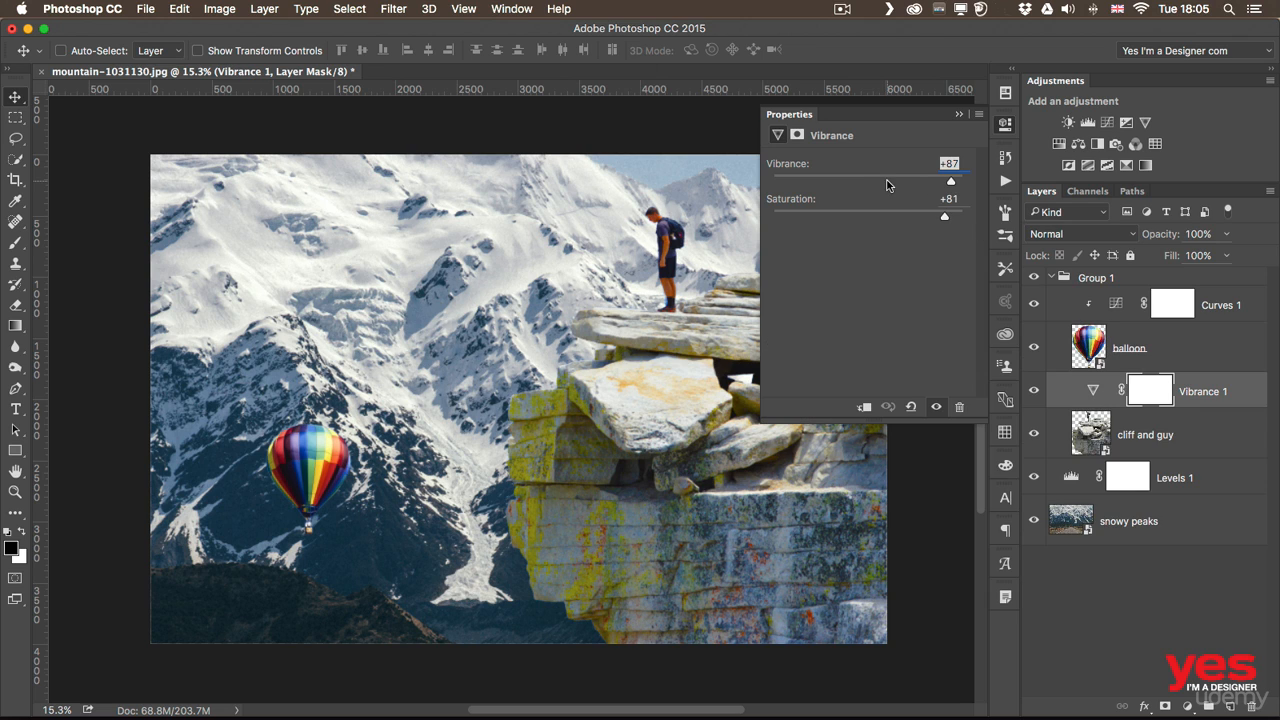
pyautogui.moveTo(890, 180); pyautogui.dragTo(884, 217)
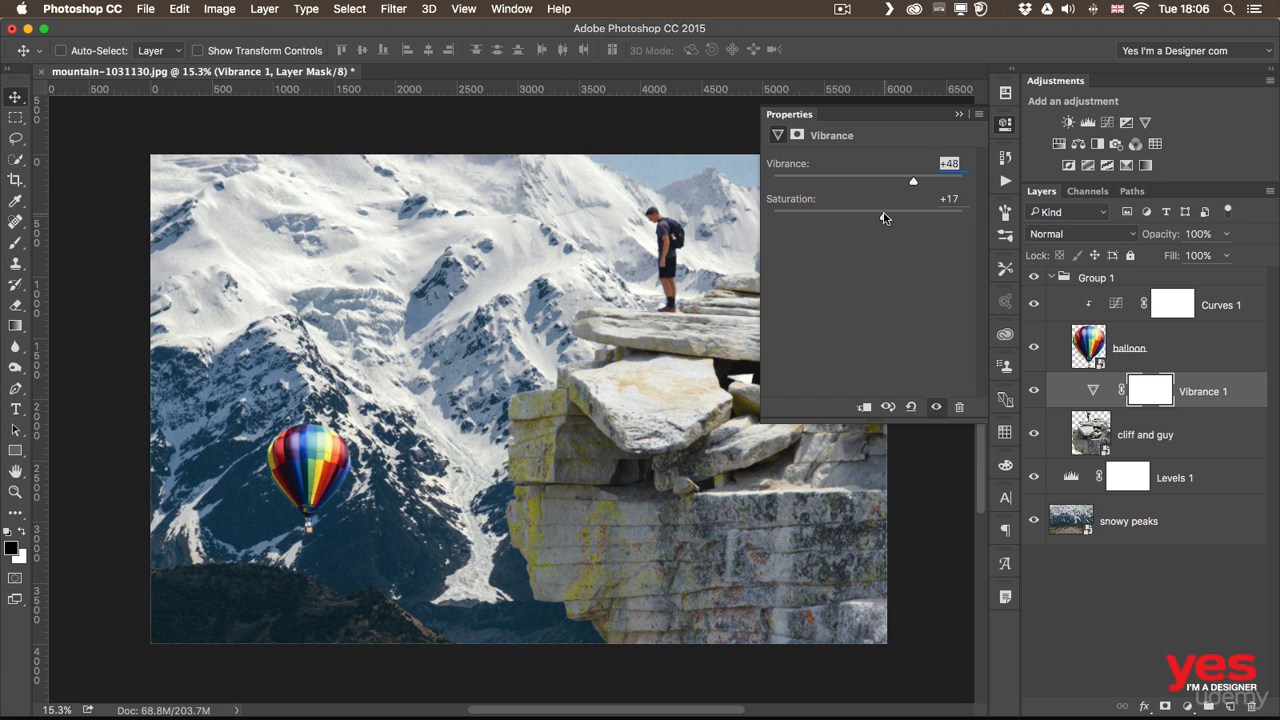
pyautogui.click(1005, 124)
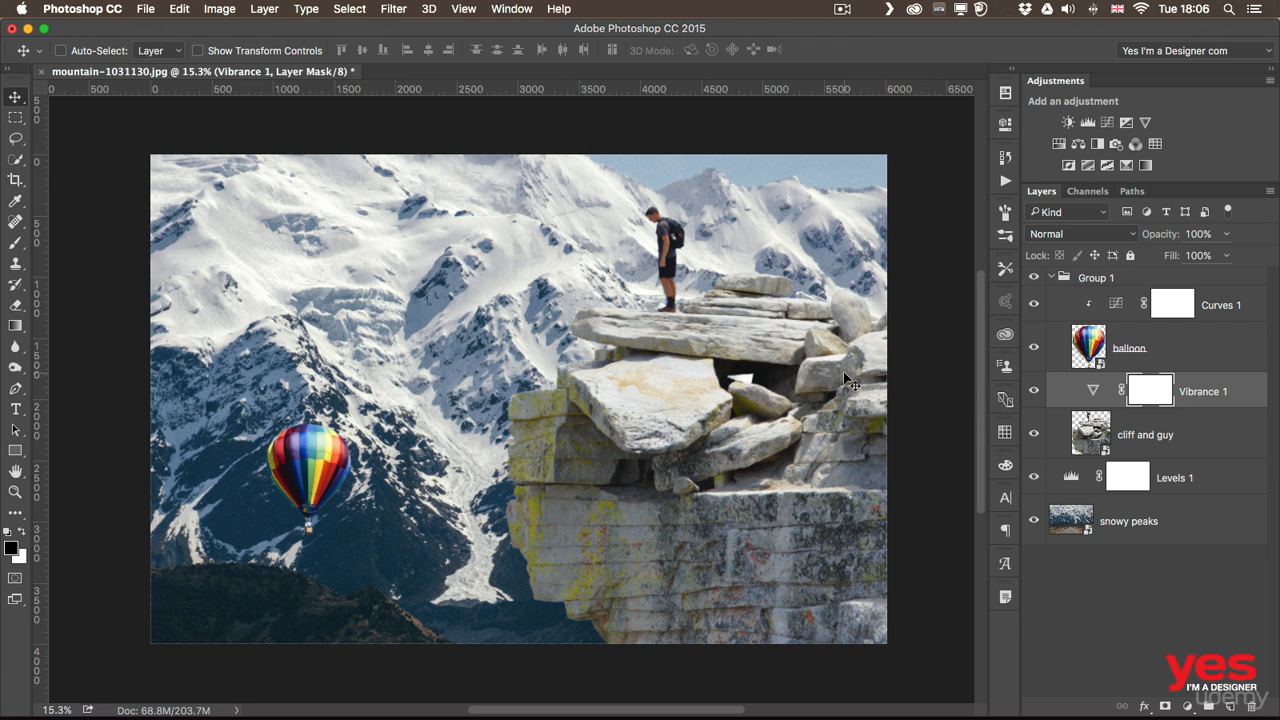
# Step: Select the snowy peaks layer at the bottom of the layer stack
pyautogui.click(1124, 278)
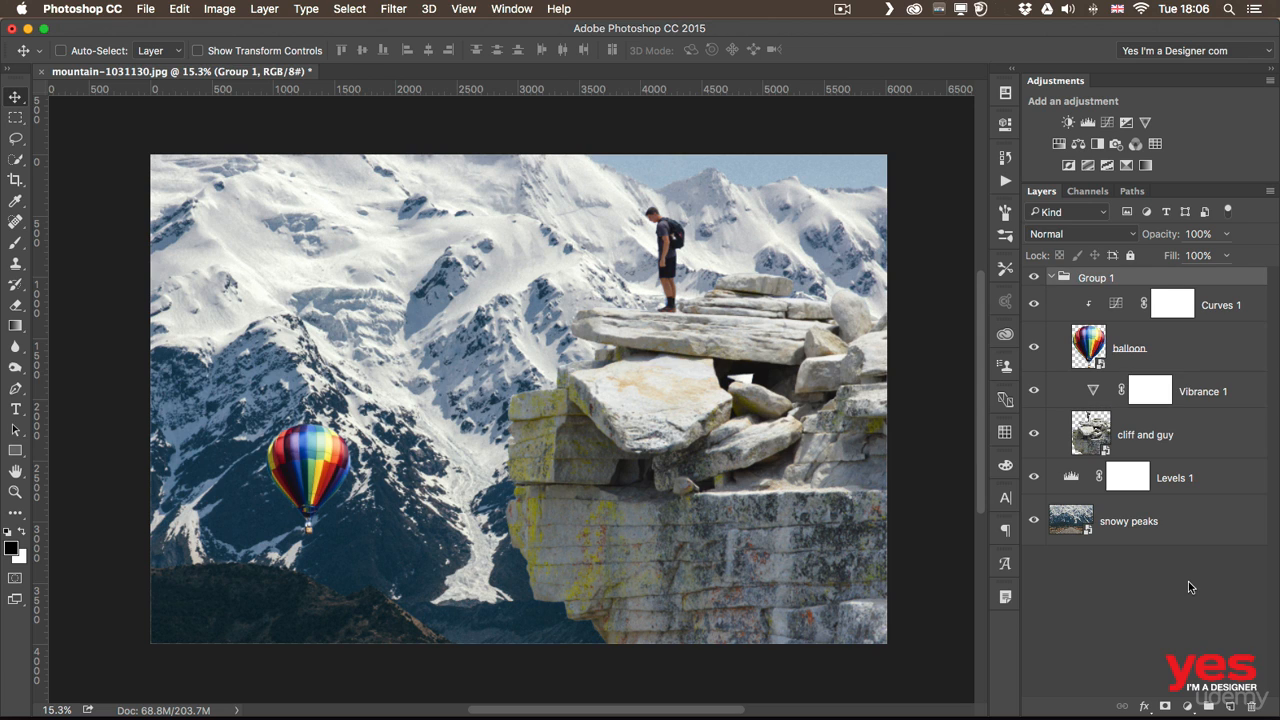
pyautogui.click(1071, 520)
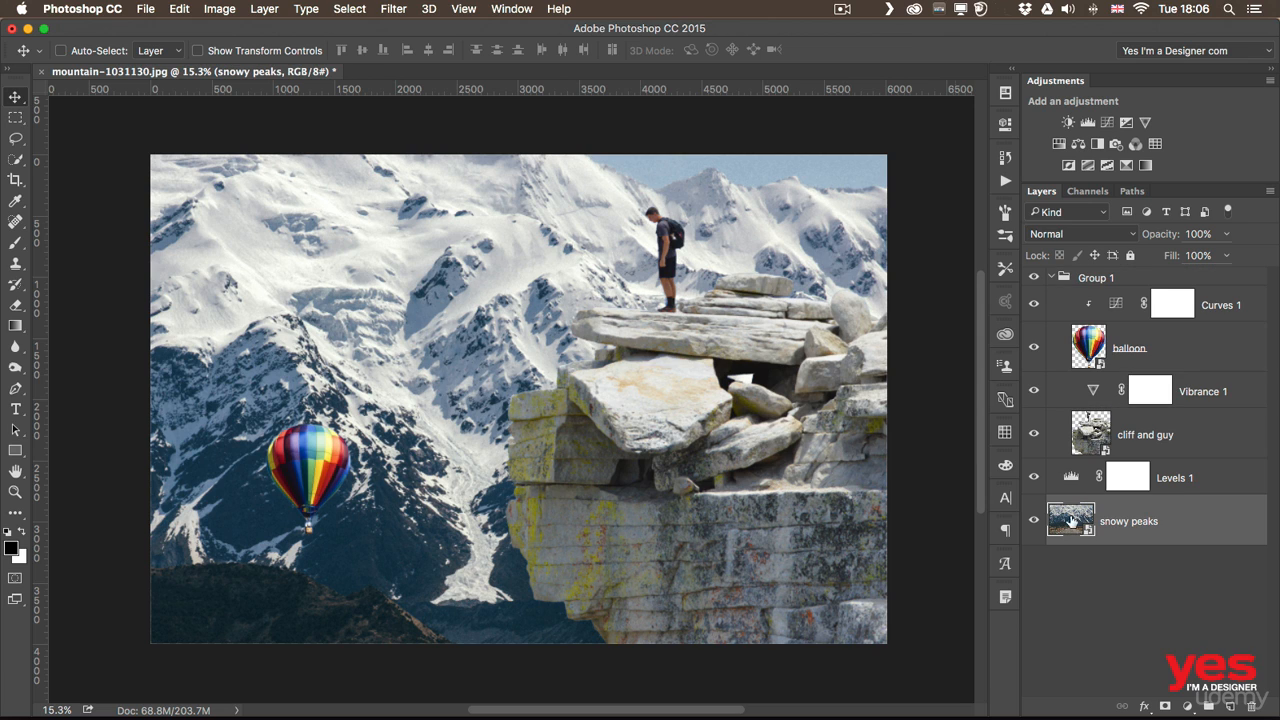
pyautogui.click(212, 8)
pyautogui.moveTo(248, 56)
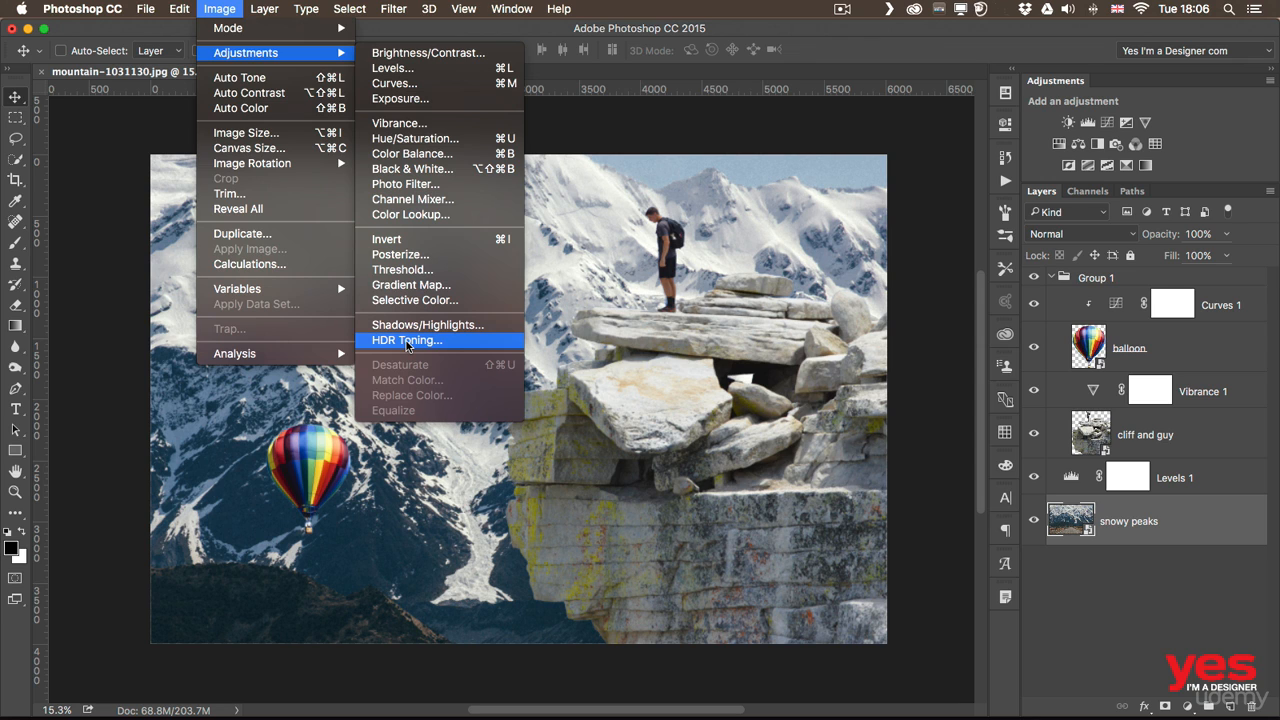
pyautogui.click(1120, 596)
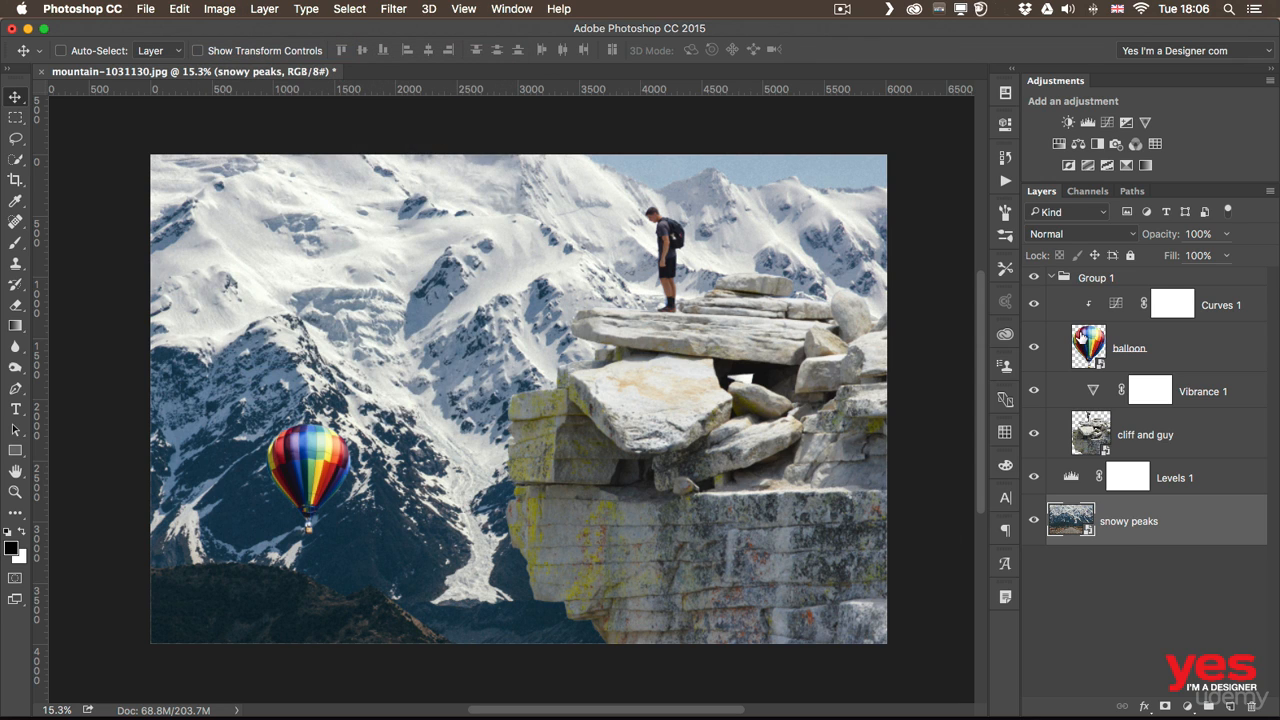
# Step: Select the group and all layers down to snowy peaks, and convert them together into a single smart object
pyautogui.click(1112, 279)
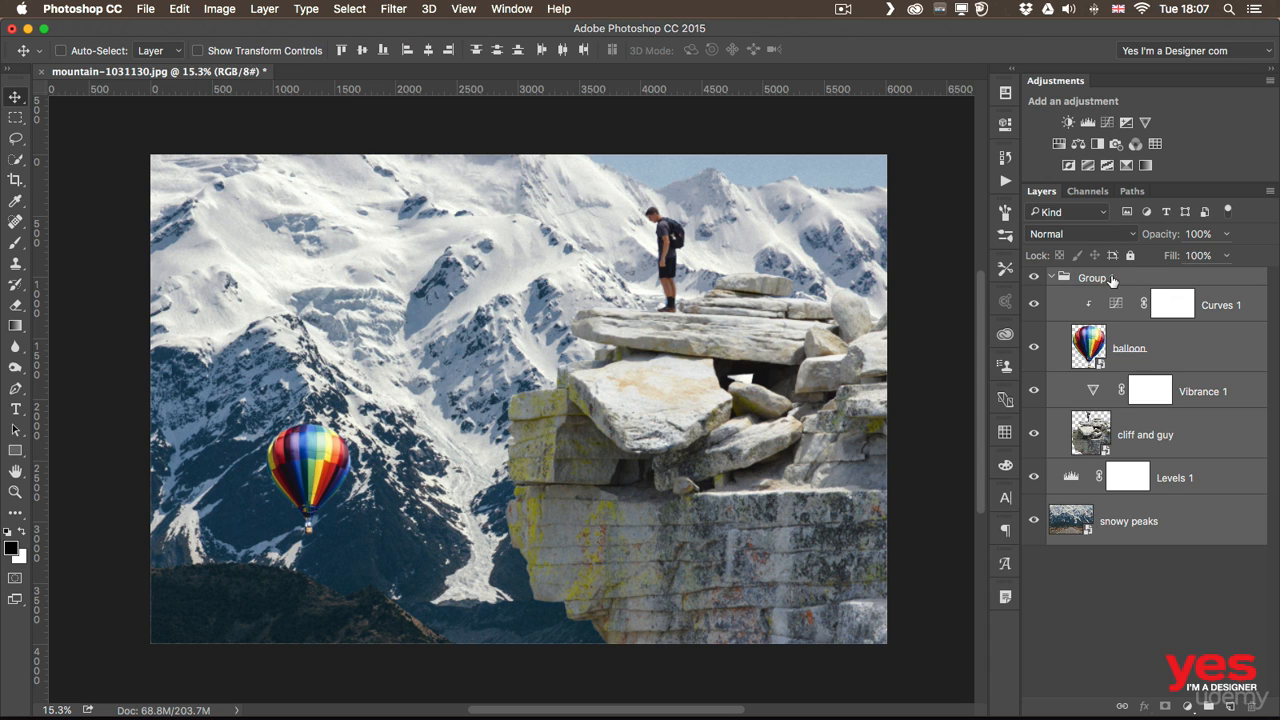
pyautogui.click(1165, 549)
pyautogui.click(1168, 518)
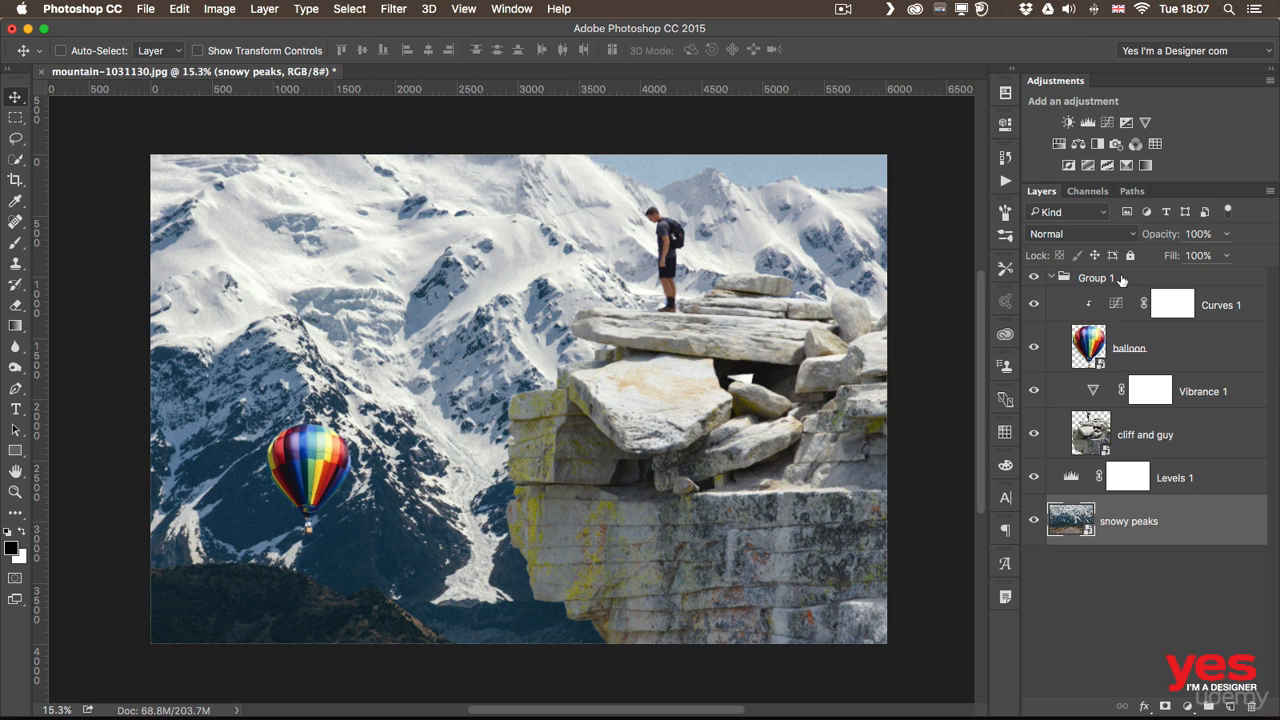
pyautogui.click(1121, 280)
pyautogui.rightClick(1122, 279)
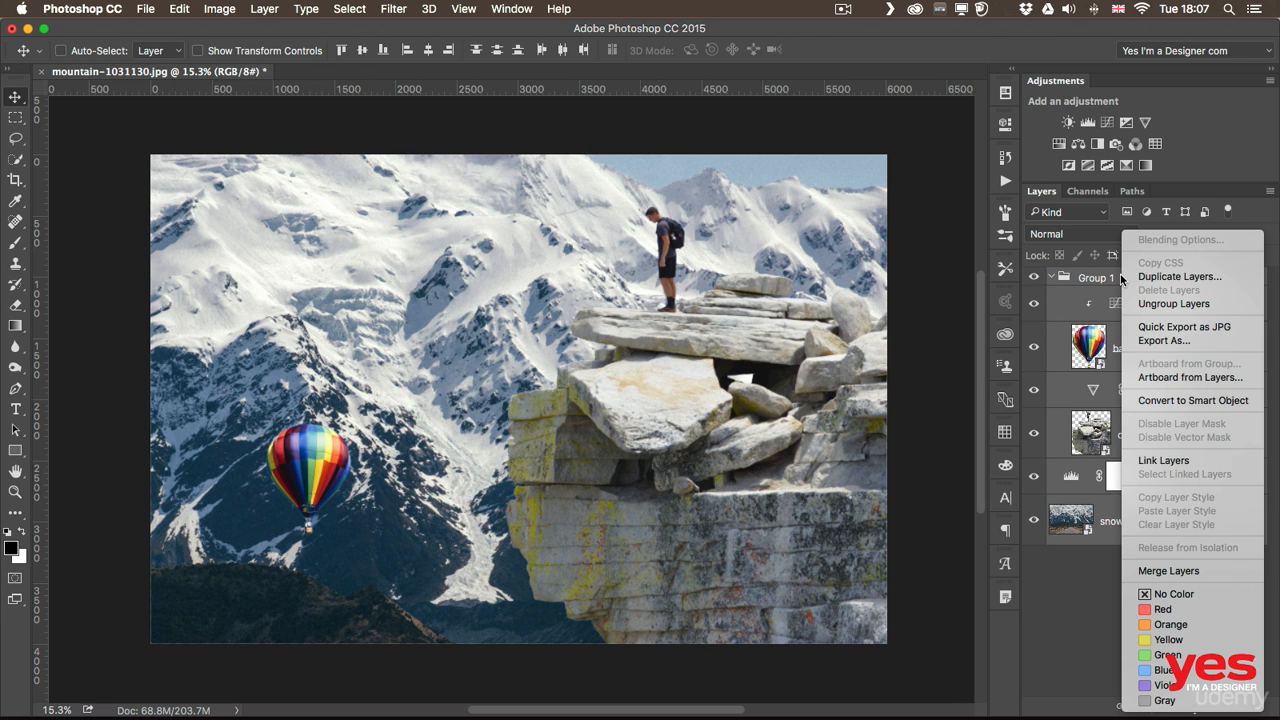
pyautogui.click(1170, 400)
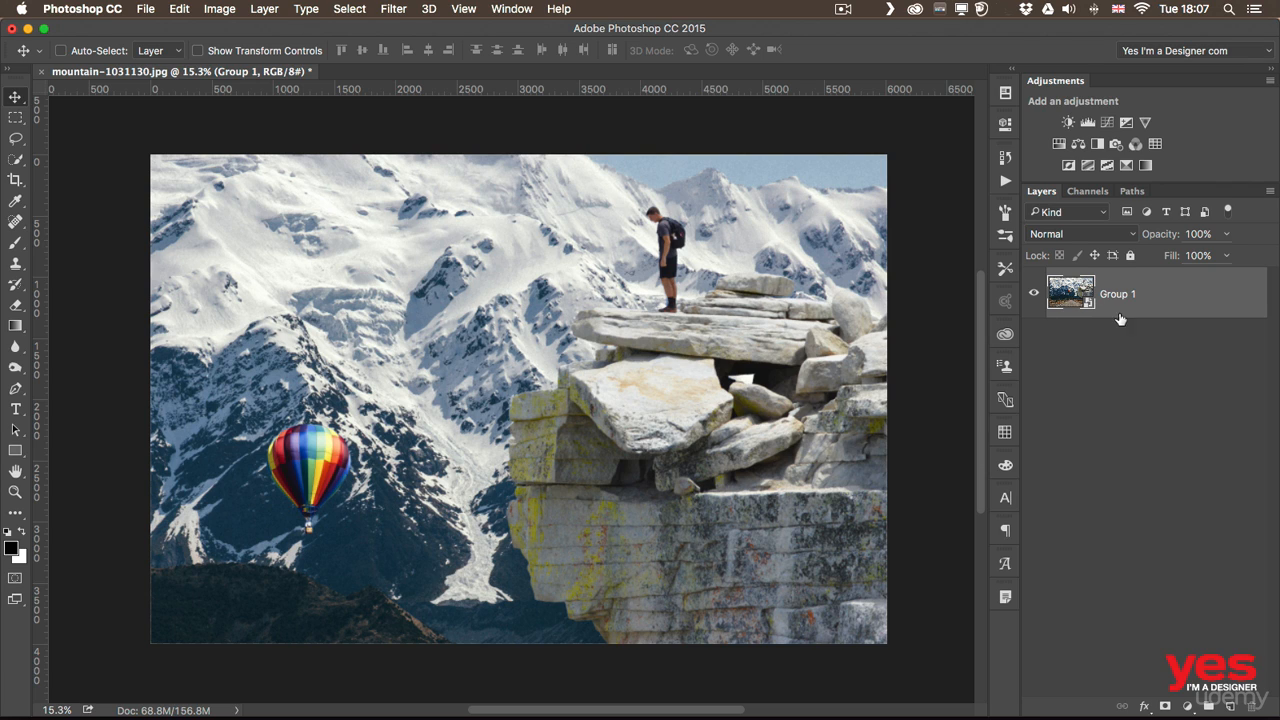
# Step: Apply Shadows/Highlights to the smart object with shadows below 18% and highlights about 11%, and compare the image with its smart filters hidden and shown
pyautogui.click(219, 9)
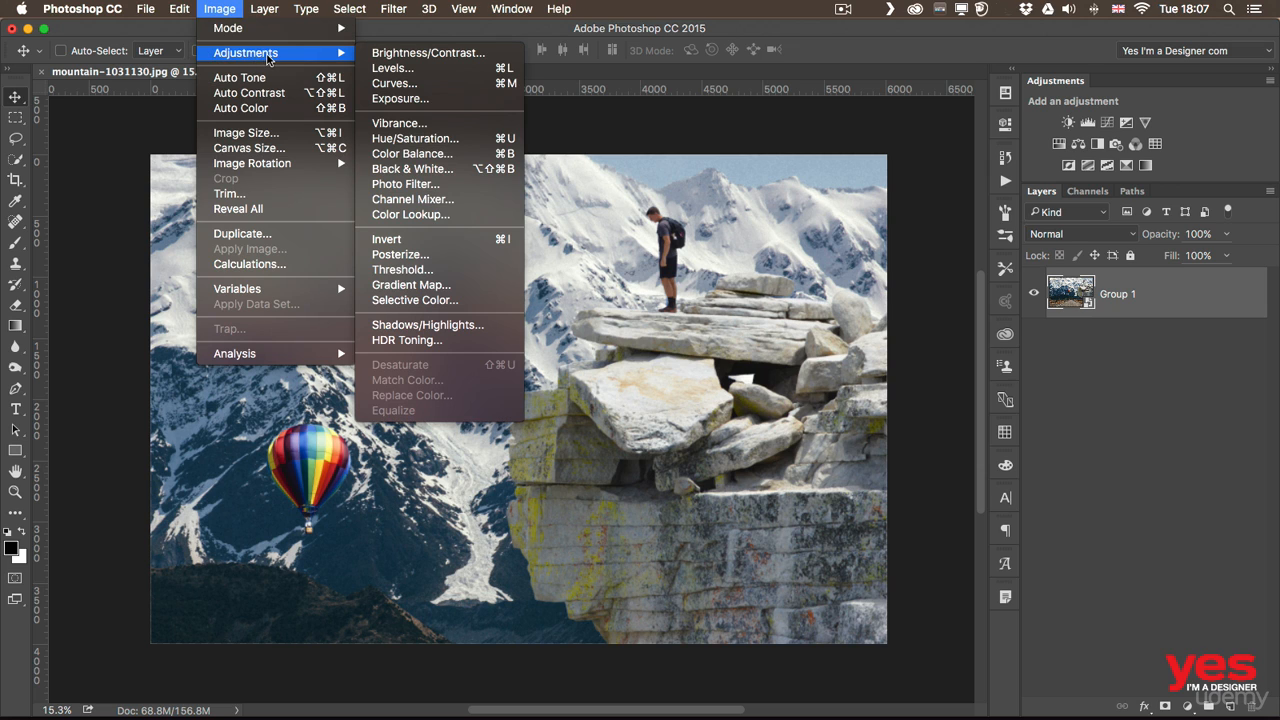
pyautogui.click(438, 326)
pyautogui.moveTo(781, 420)
pyautogui.mouseDown()
pyautogui.moveTo(755, 424)
pyautogui.moveTo(765, 420)
pyautogui.mouseUp()
pyautogui.moveTo(745, 469)
pyautogui.mouseDown()
pyautogui.moveTo(772, 477)
pyautogui.moveTo(756, 474)
pyautogui.mouseUp()
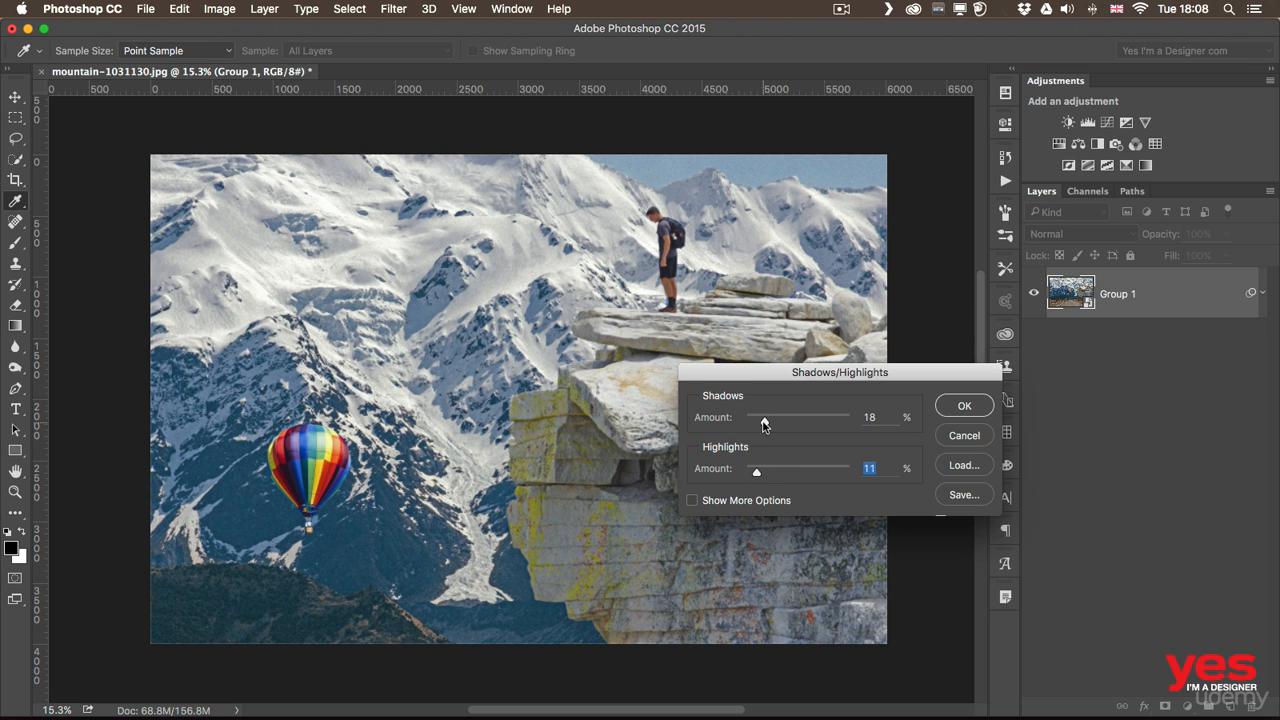
pyautogui.moveTo(765, 421); pyautogui.dragTo(758, 424)
pyautogui.click(756, 470)
pyautogui.click(950, 408)
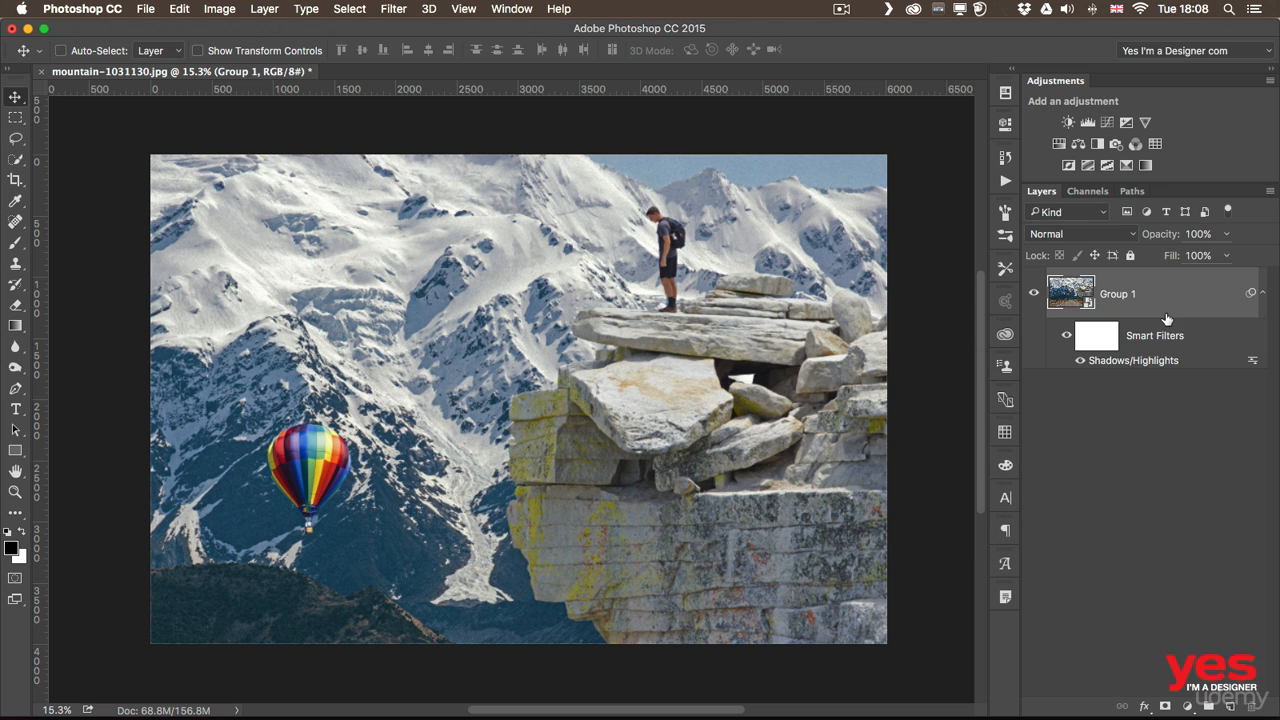
pyautogui.click(1065, 338)
pyautogui.click(1065, 338)
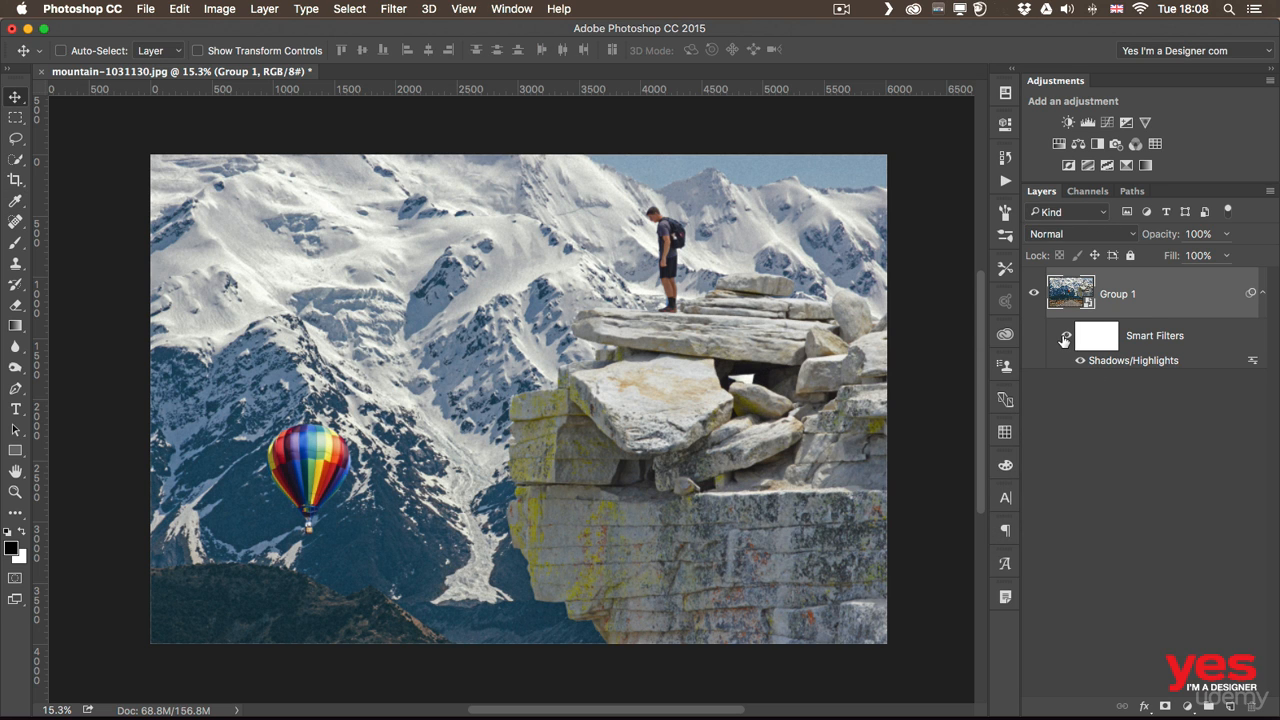